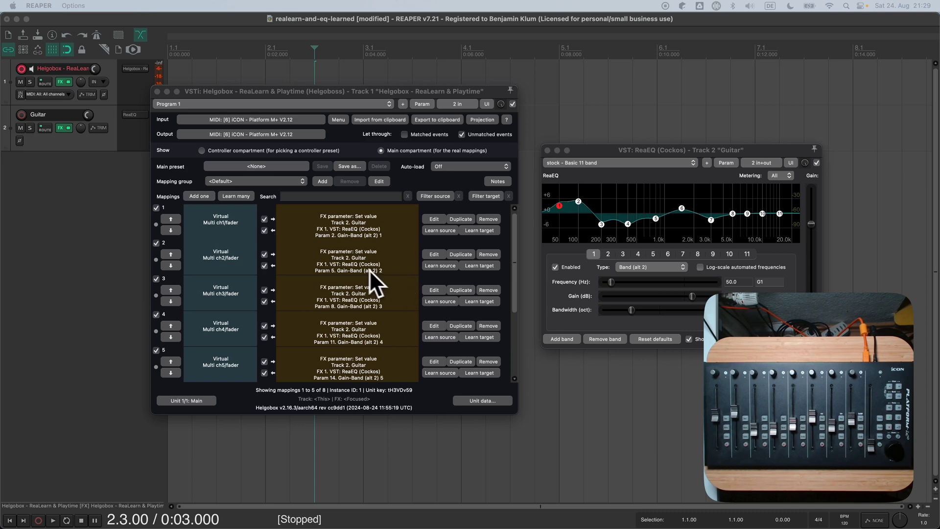
Add a ninth ReaLearn mapping, learned as the controller's Multi jog
{"action": "left_click", "coordinate": [203, 198]}
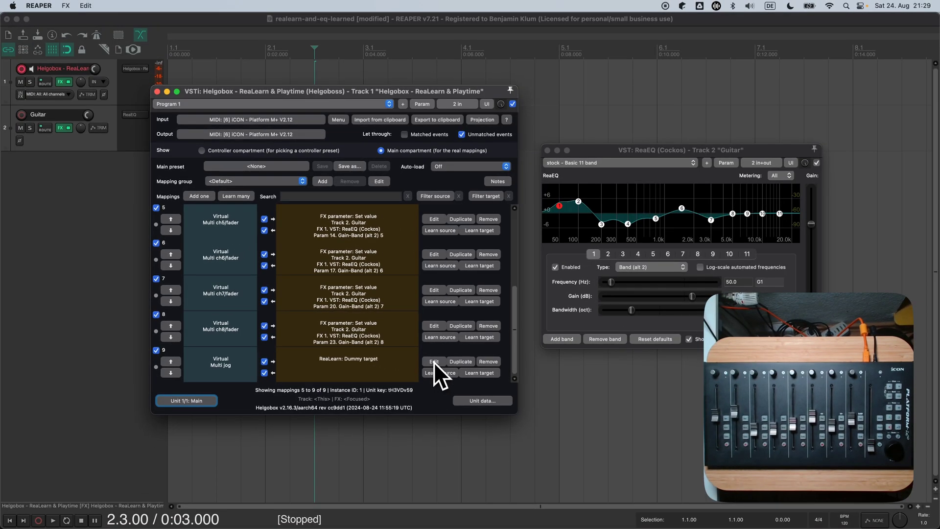
Load the Basic 11 band Rock Snare preset on the Guitar track's ReaEQ
{"action": "left_click", "coordinate": [434, 362]}
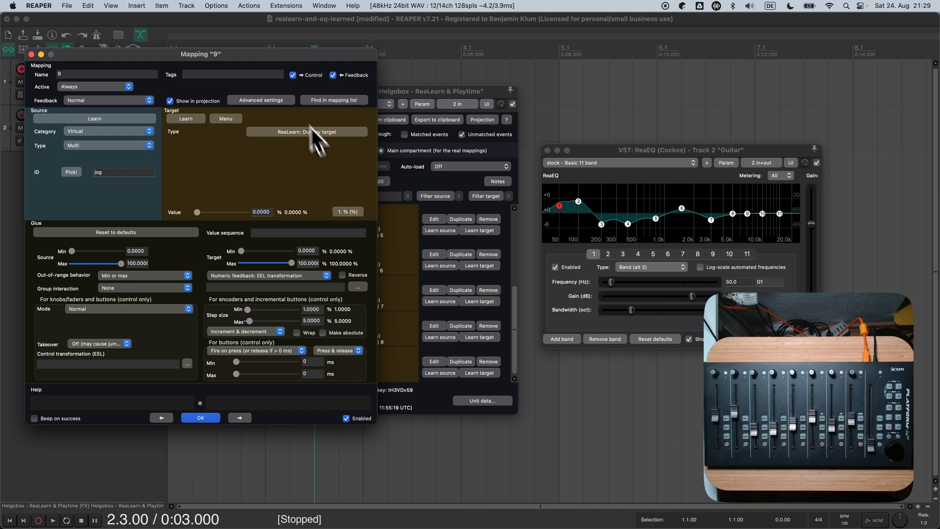
{"action": "left_click_drag", "start_coordinate": [277, 54], "coordinate": [410, 64]}
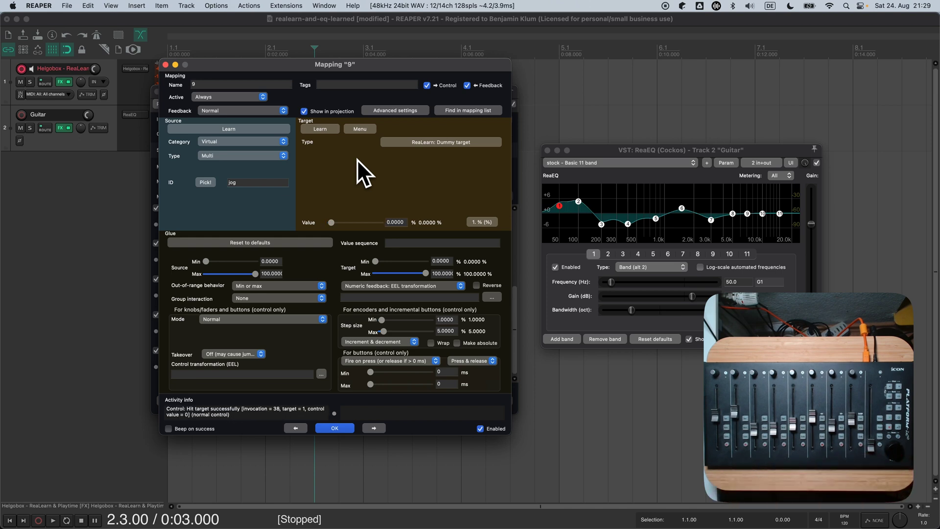
{"action": "left_click", "coordinate": [593, 162]}
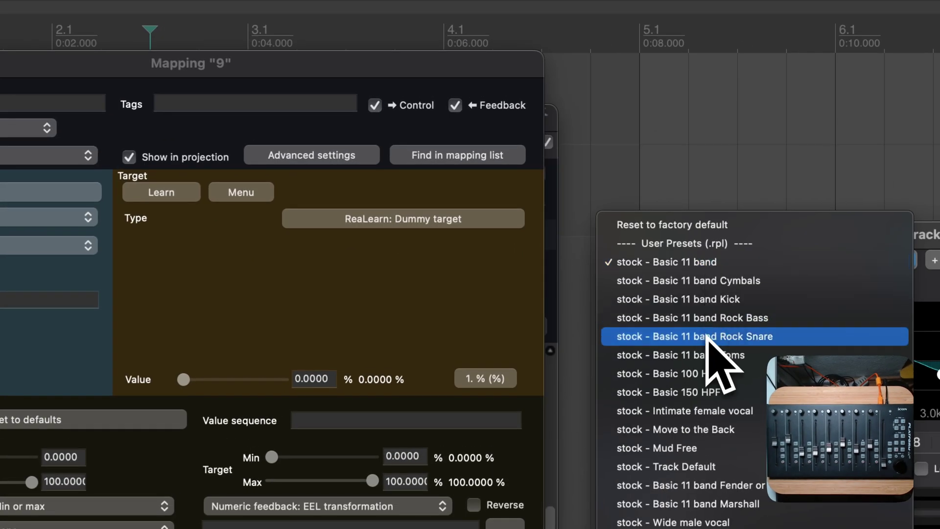
{"action": "left_click", "coordinate": [707, 337]}
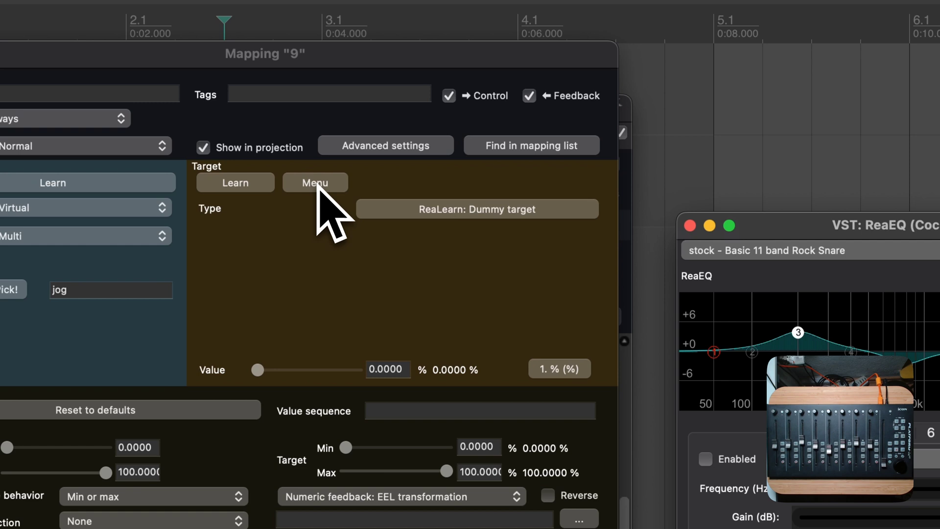
Set mapping 9's target to Browse FX presets for the recently touched ReaEQ
{"action": "left_click", "coordinate": [316, 185]}
{"action": "mouse_move", "coordinate": [324, 198]}
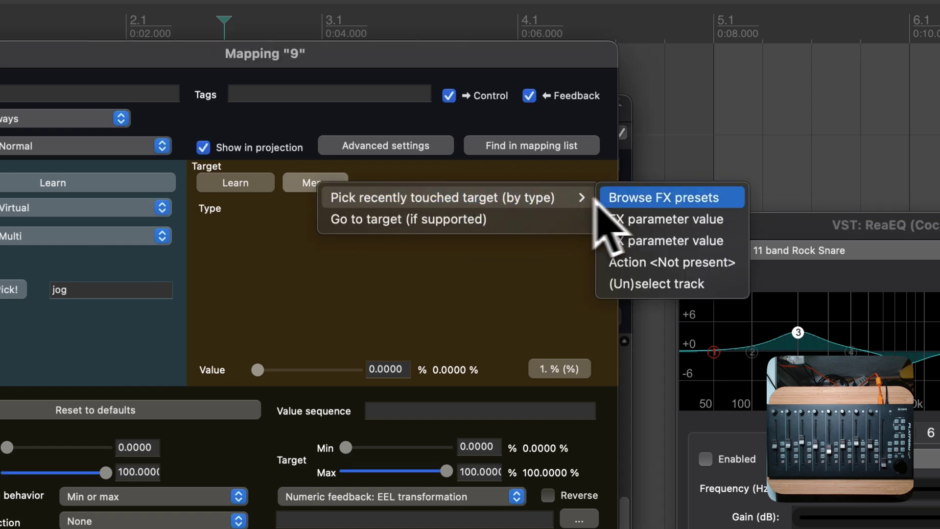
{"action": "left_click", "coordinate": [645, 222]}
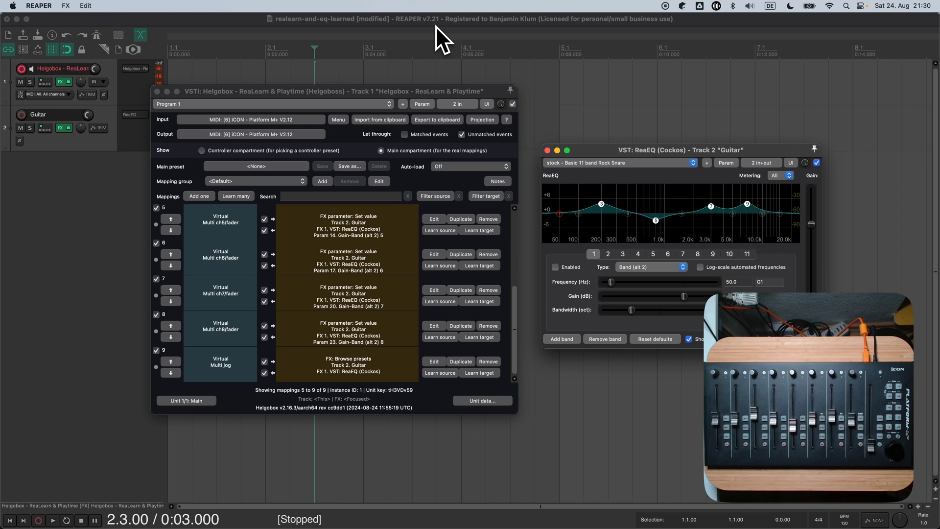
Insert a new track below Guitar and name it Drums
{"action": "left_click", "coordinate": [360, 97]}
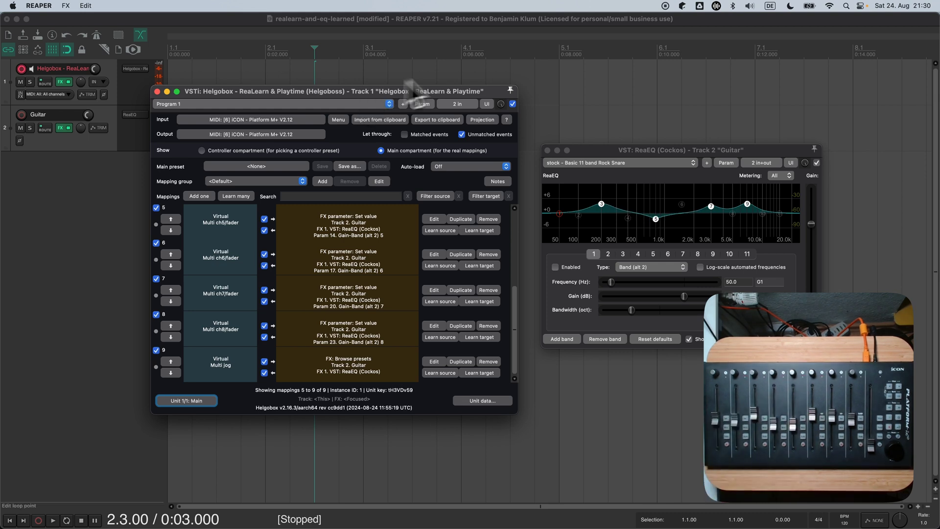
{"action": "left_click", "coordinate": [637, 150]}
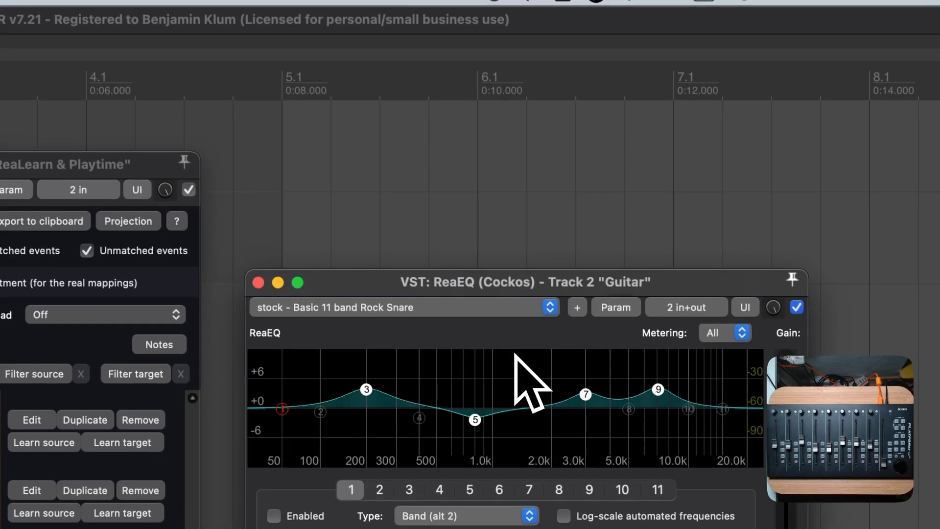
{"action": "left_click_drag", "start_coordinate": [485, 307], "coordinate": [450, 158]}
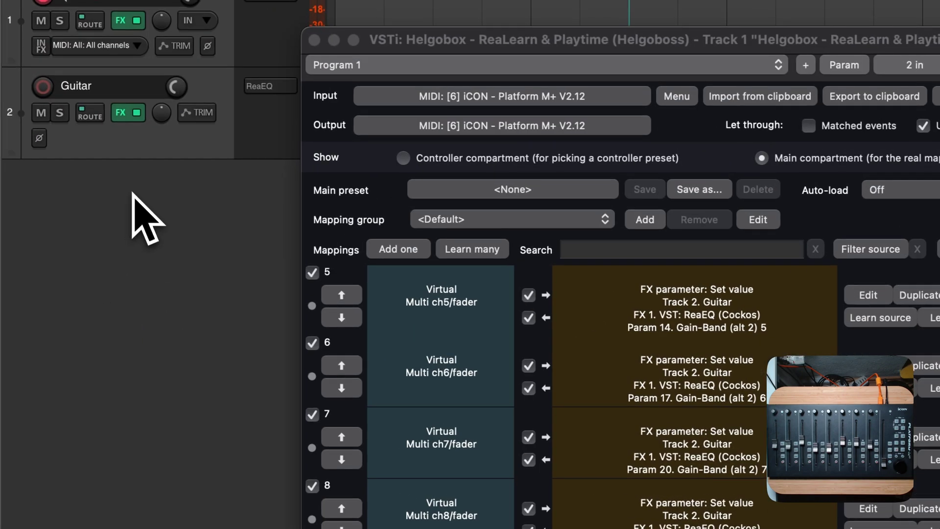
{"action": "right_click", "coordinate": [27, 208]}
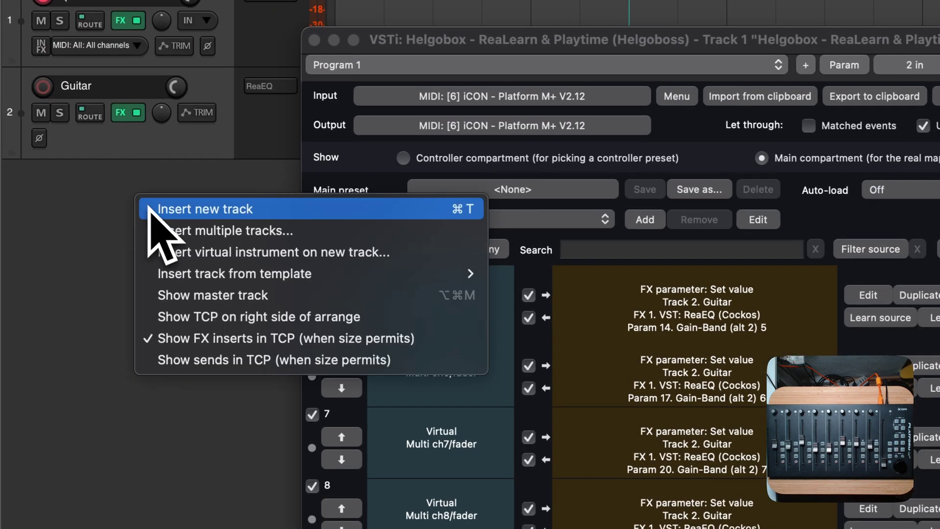
{"action": "left_click", "coordinate": [153, 209]}
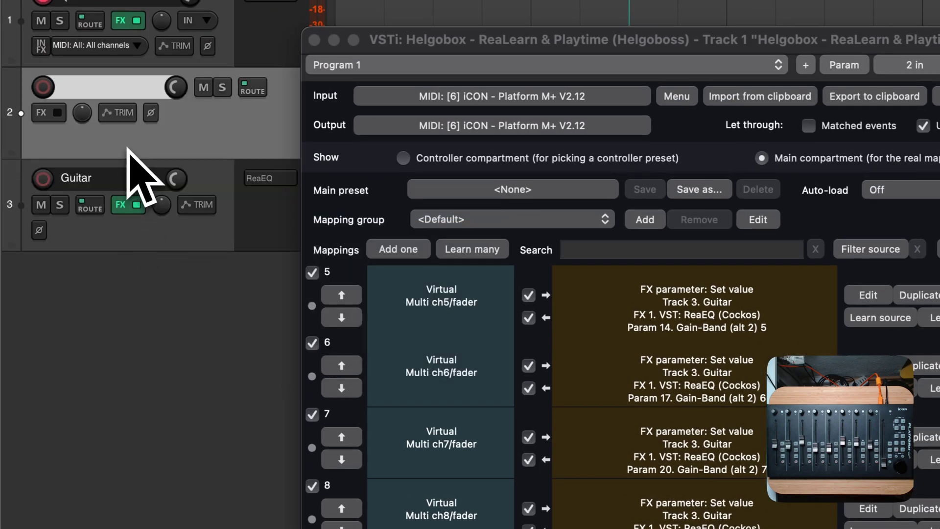
{"action": "left_click_drag", "start_coordinate": [147, 303], "coordinate": [149, 294]}
{"action": "double_click", "coordinate": [122, 179]}
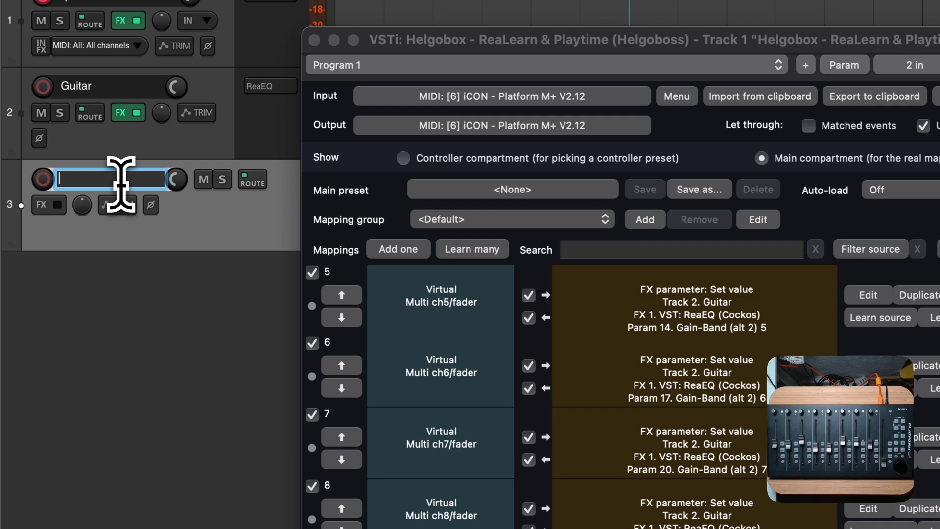
{"action": "type", "text": "Drums"}
{"action": "key", "text": "Return"}
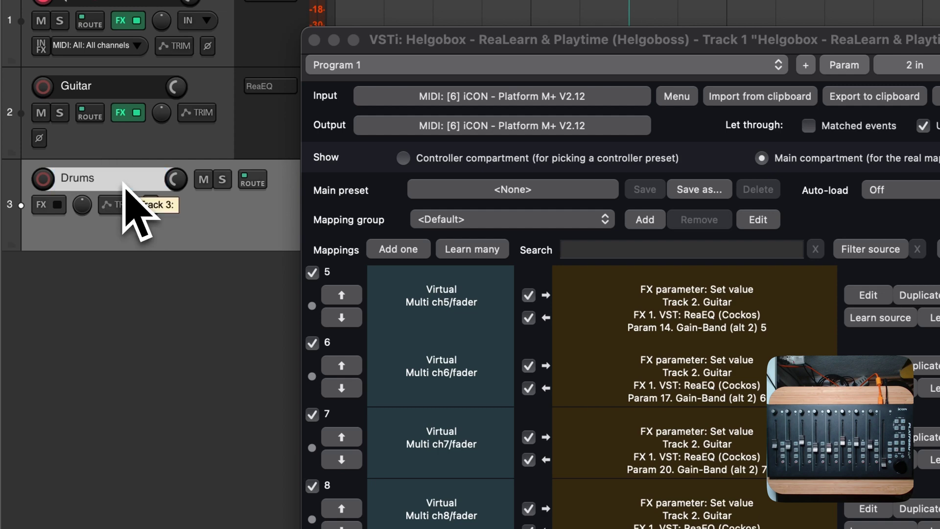
Add VST: ReaEQ (Cockos) from the EQ category to the Drums track
{"action": "left_click", "coordinate": [59, 205]}
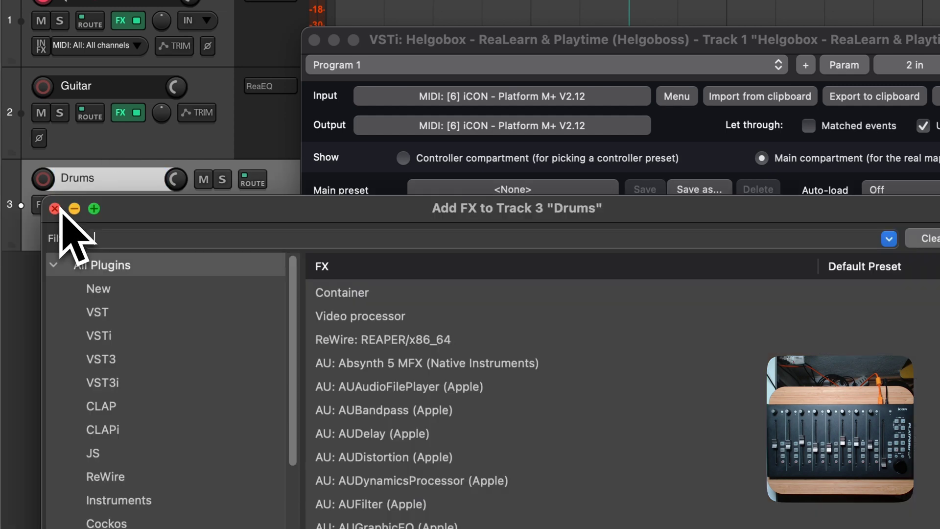
{"action": "left_click", "coordinate": [56, 208]}
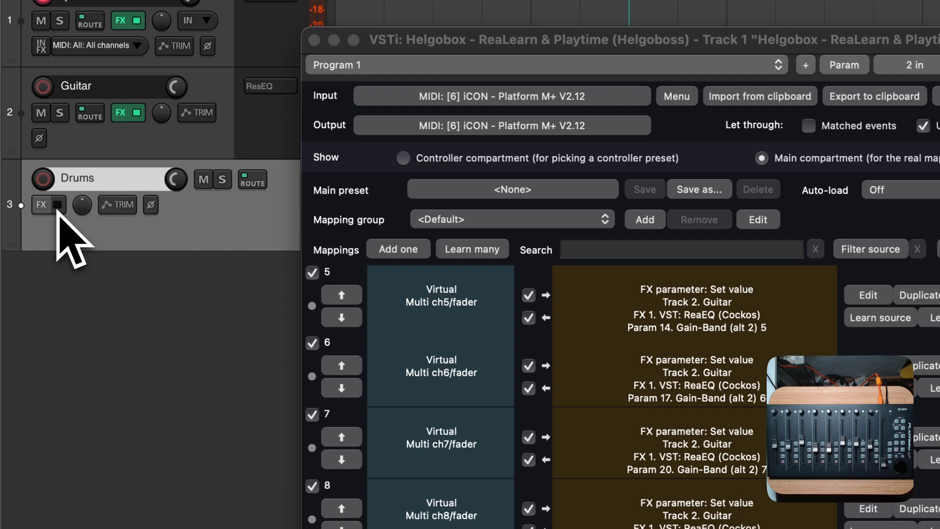
{"action": "right_click", "coordinate": [49, 208]}
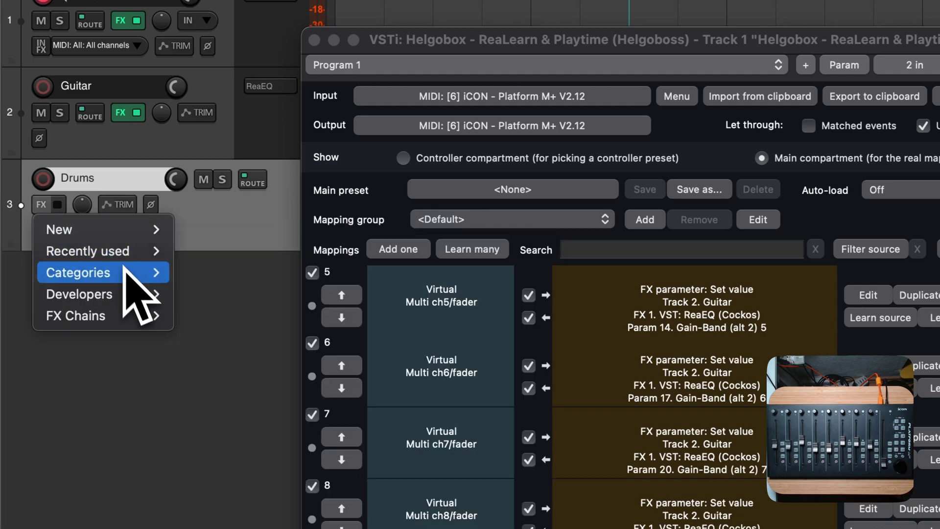
{"action": "mouse_move", "coordinate": [147, 275]}
{"action": "mouse_move", "coordinate": [307, 383]}
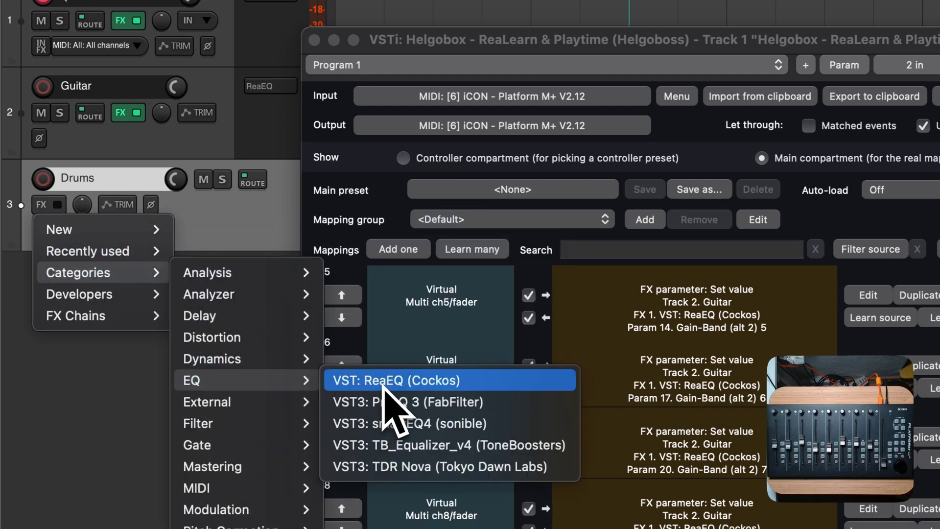
{"action": "left_click", "coordinate": [385, 381]}
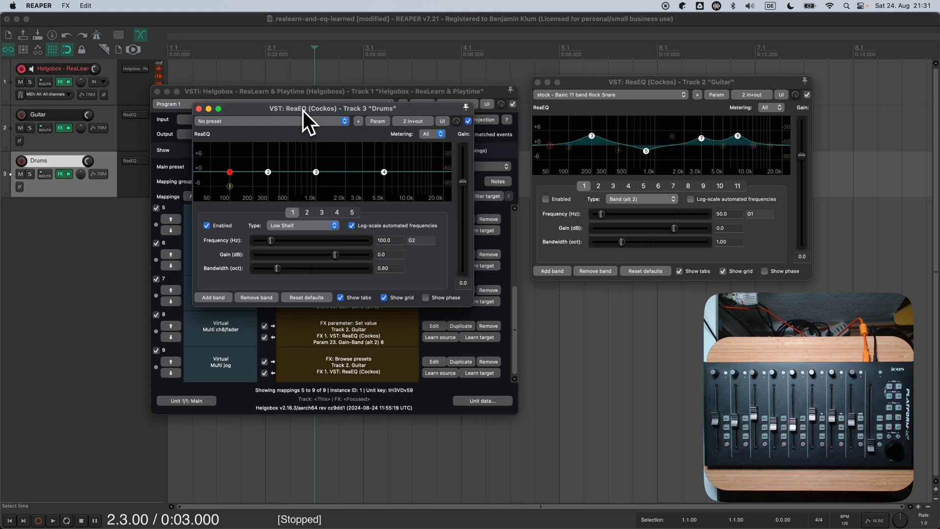
Arrange the ReaLearn, Guitar ReaEQ and Drums ReaEQ windows so all are visible
{"action": "left_click_drag", "start_coordinate": [301, 100], "coordinate": [683, 296]}
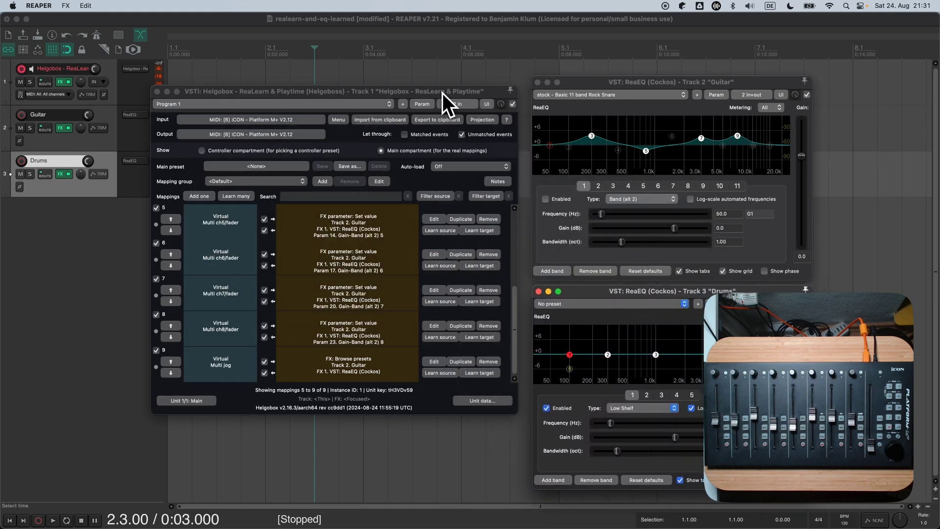
{"action": "left_click_drag", "start_coordinate": [442, 92], "coordinate": [360, 94]}
{"action": "left_click_drag", "start_coordinate": [633, 85], "coordinate": [575, 69]}
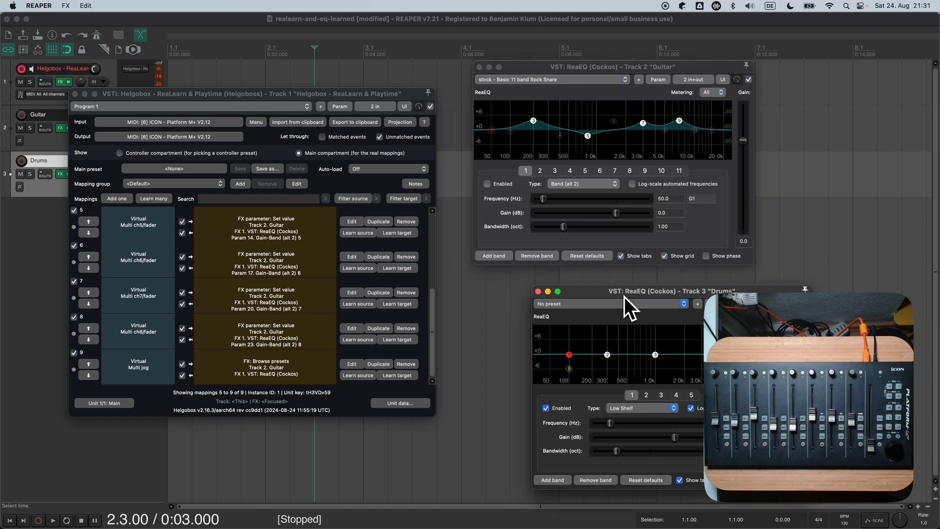
{"action": "left_click_drag", "start_coordinate": [624, 294], "coordinate": [561, 286]}
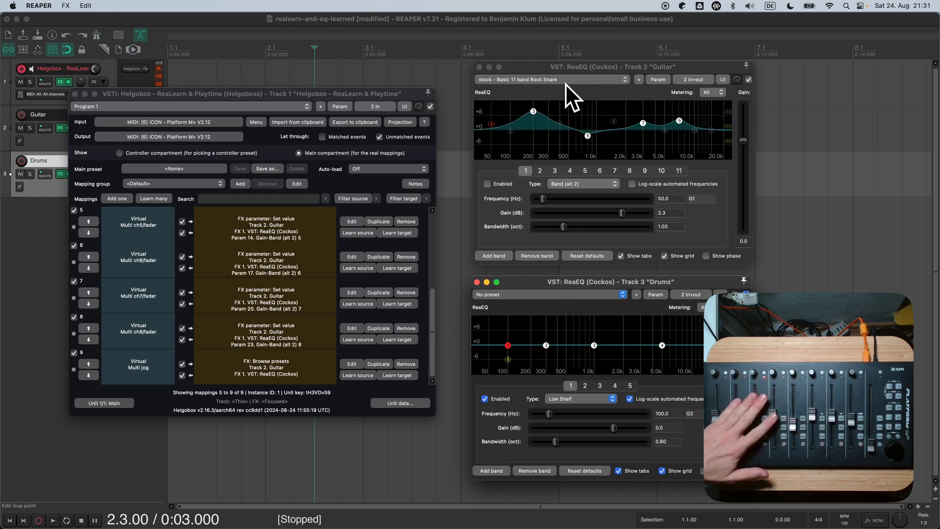
Test the faders with each EQ focused; only the Guitar band gain rises to 4.0 dB
{"action": "left_click", "coordinate": [572, 71]}
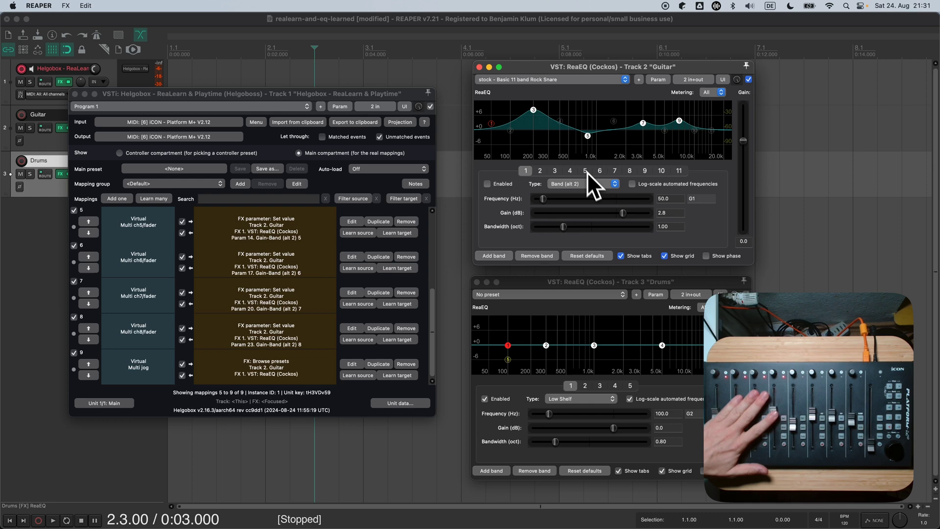
{"action": "left_click", "coordinate": [583, 285]}
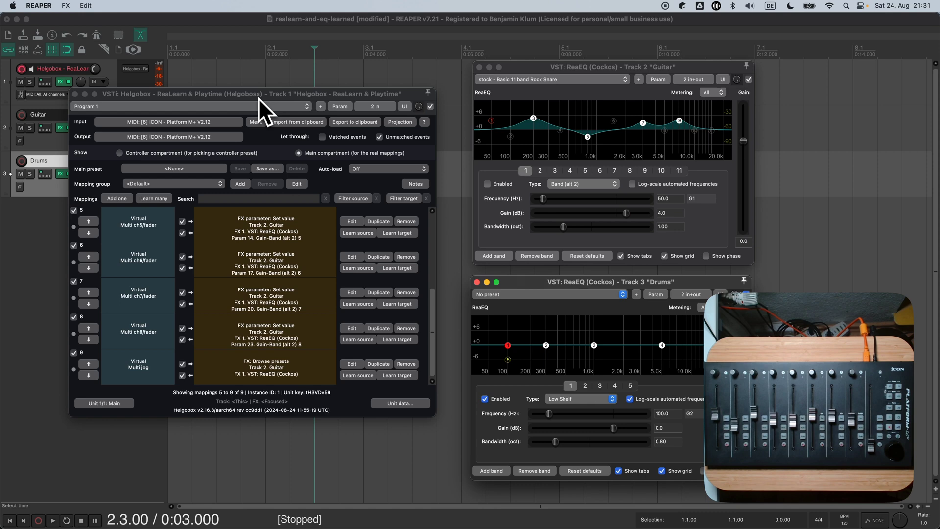
{"action": "left_click_drag", "start_coordinate": [258, 98], "coordinate": [277, 100]}
Move the Guitar track below Drums and then back to track 2
{"action": "left_click", "coordinate": [37, 147]}
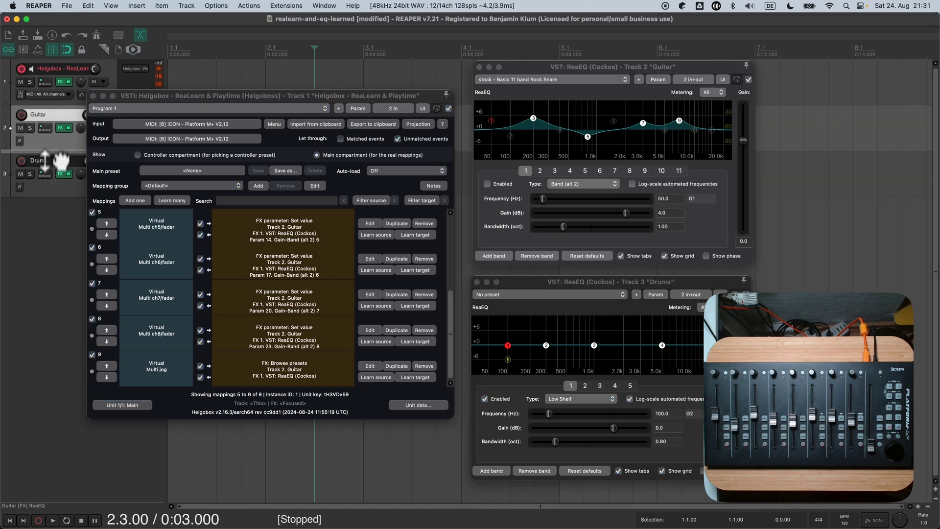
{"action": "left_click_drag", "start_coordinate": [60, 160], "coordinate": [58, 188]}
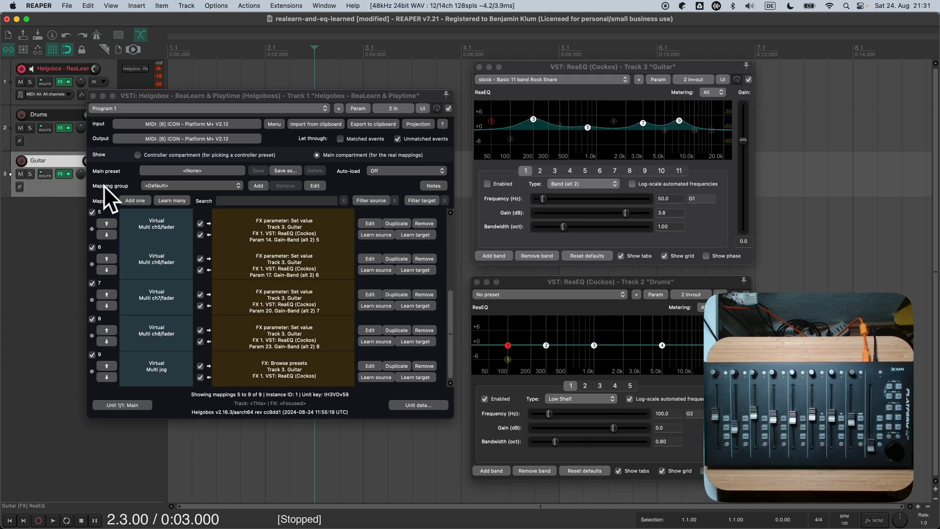
{"action": "left_click_drag", "start_coordinate": [68, 150], "coordinate": [63, 114]}
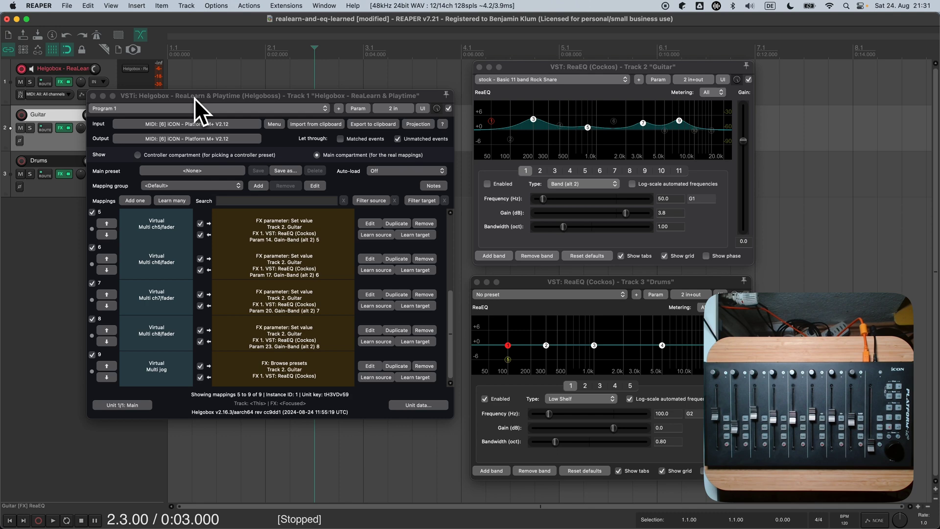
Close the Guitar ReaEQ window and move ReaLearn right, off the track list
{"action": "left_click_drag", "start_coordinate": [195, 98], "coordinate": [201, 102]}
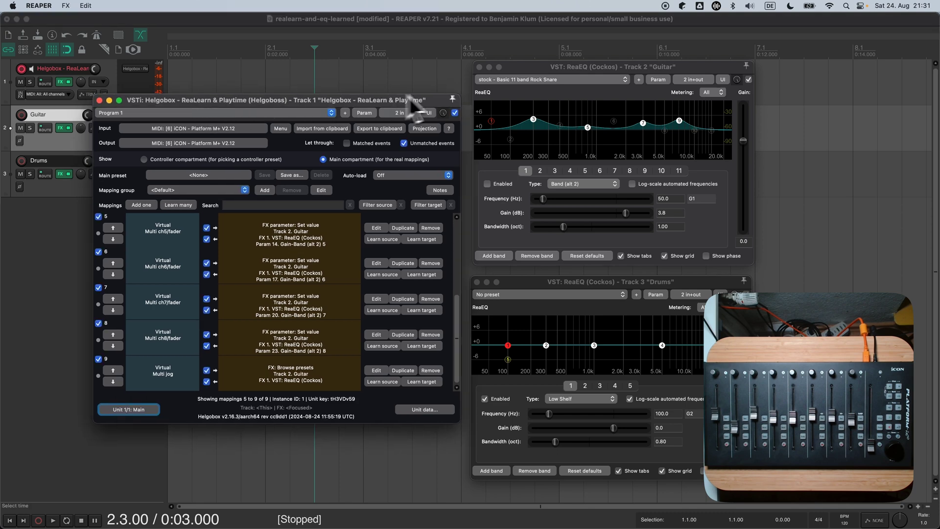
{"action": "left_click", "coordinate": [480, 67]}
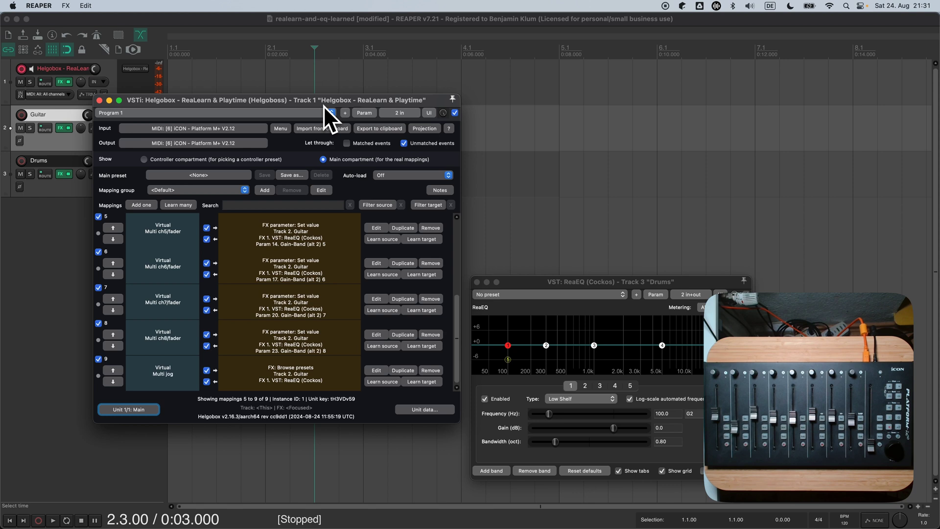
{"action": "left_click_drag", "start_coordinate": [324, 106], "coordinate": [451, 110]}
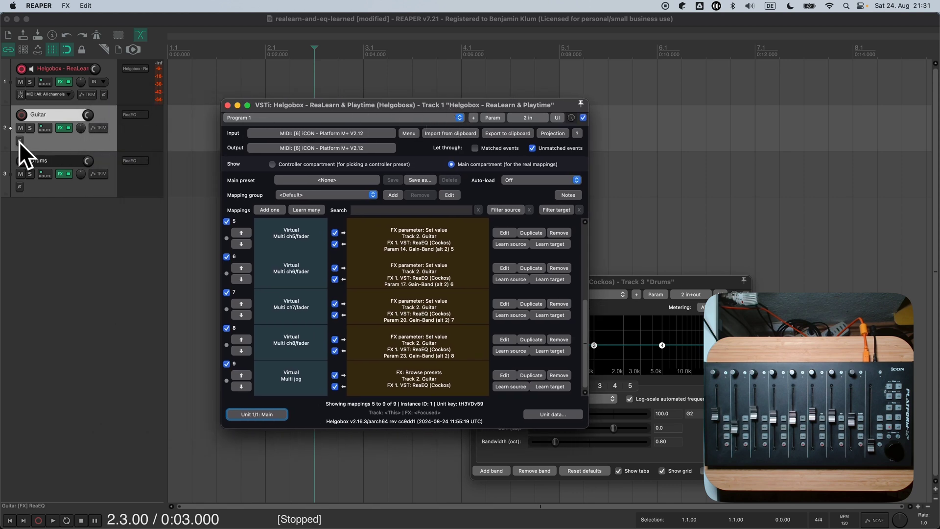
Show the Guitar ReaEQ's embedded UI in an enlarged, widened track panel
{"action": "left_click", "coordinate": [47, 146]}
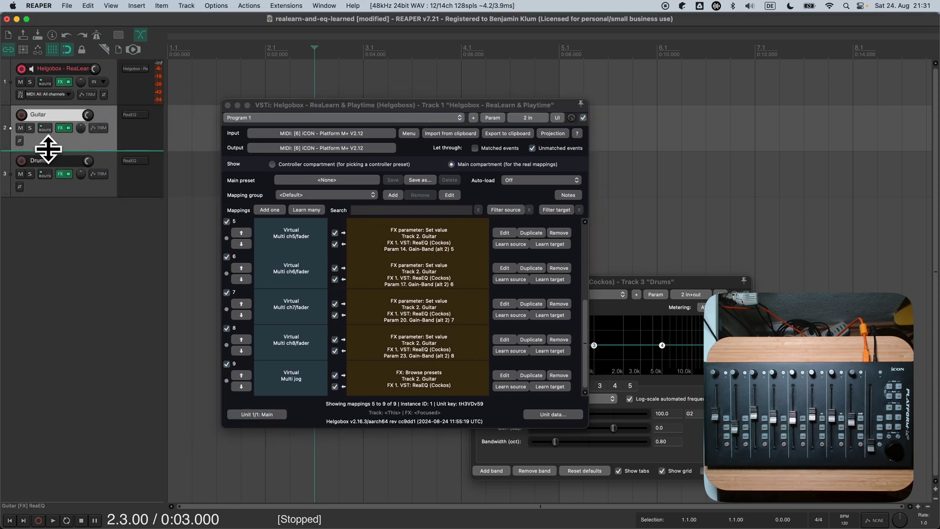
{"action": "mouse_move", "coordinate": [47, 151]}
{"action": "left_mouse_down"}
{"action": "mouse_move", "coordinate": [52, 182]}
{"action": "mouse_move", "coordinate": [63, 157]}
{"action": "left_mouse_up"}
{"action": "right_click", "coordinate": [137, 119]}
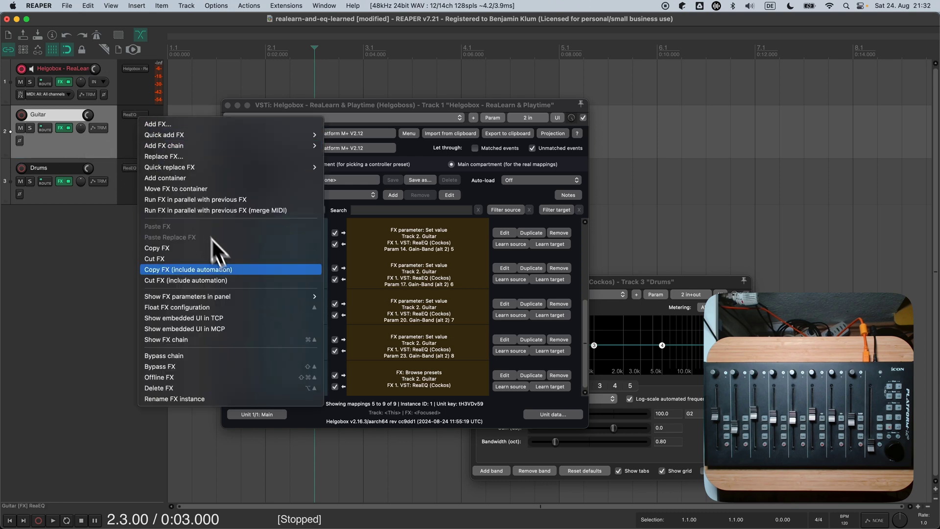
{"action": "left_click", "coordinate": [234, 317]}
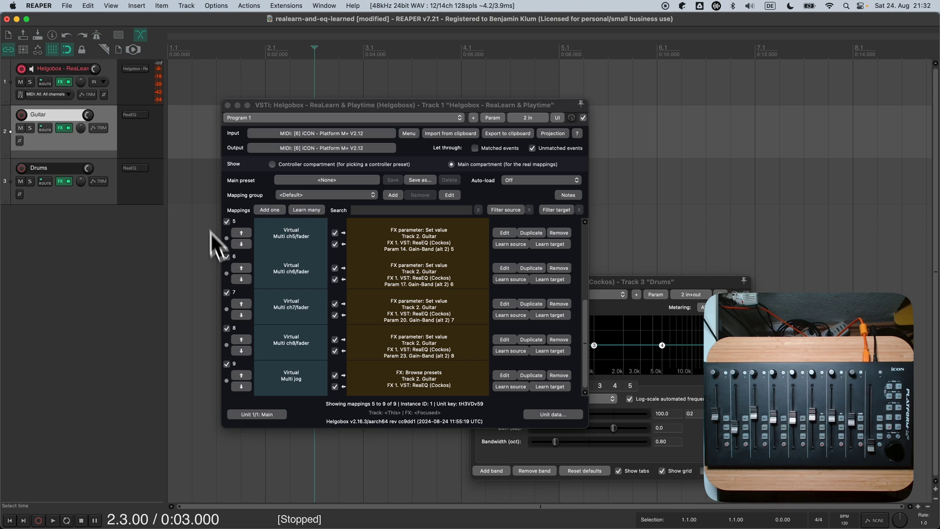
{"action": "left_click_drag", "start_coordinate": [99, 157], "coordinate": [101, 204]}
{"action": "left_click_drag", "start_coordinate": [163, 158], "coordinate": [190, 156]}
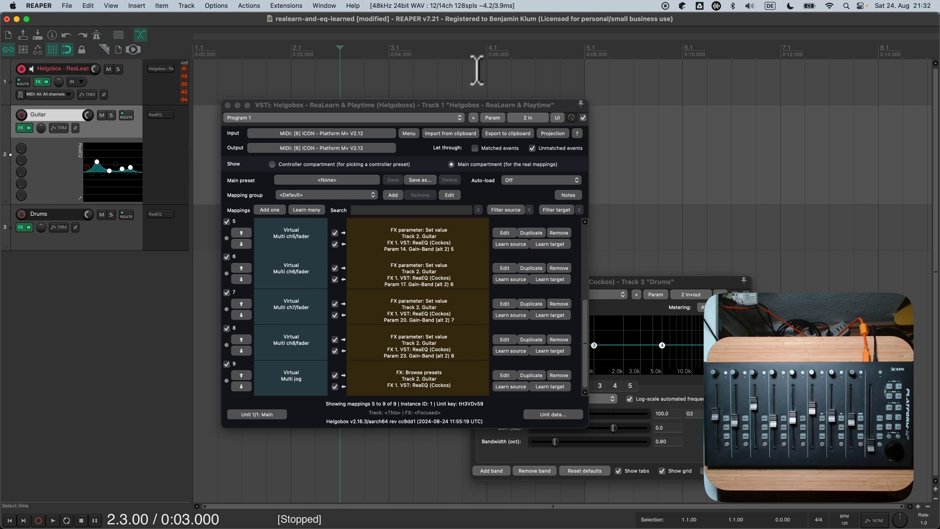
Open the Guitar ReaEQ in a floating window, with ReaLearn shifted left
{"action": "left_click", "coordinate": [458, 102]}
{"action": "left_click_drag", "start_coordinate": [457, 108], "coordinate": [343, 99]}
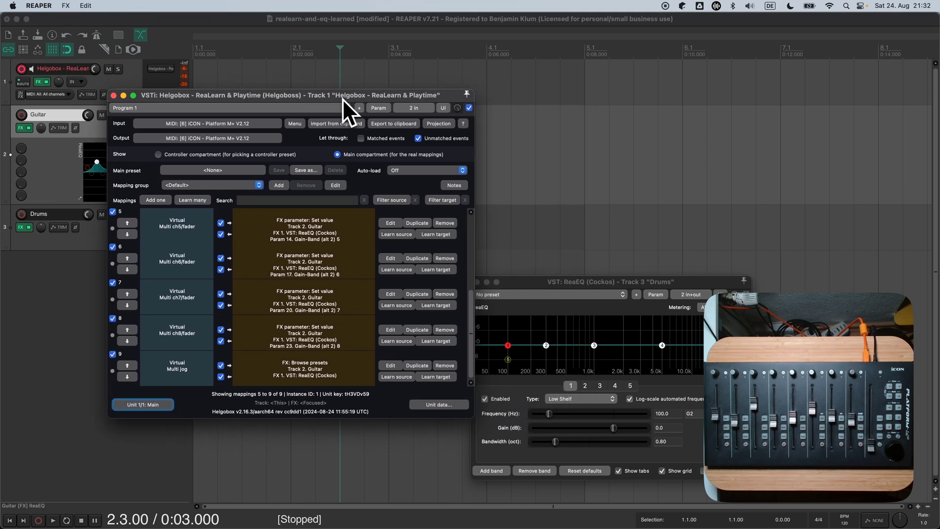
{"action": "right_click", "coordinate": [24, 130]}
{"action": "left_click", "coordinate": [30, 139]}
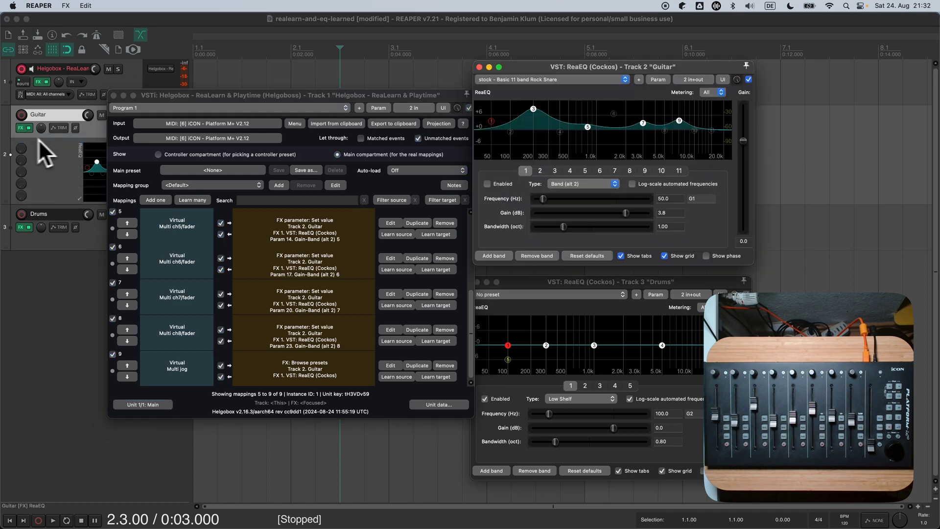
{"action": "left_click_drag", "start_coordinate": [363, 95], "coordinate": [336, 99]}
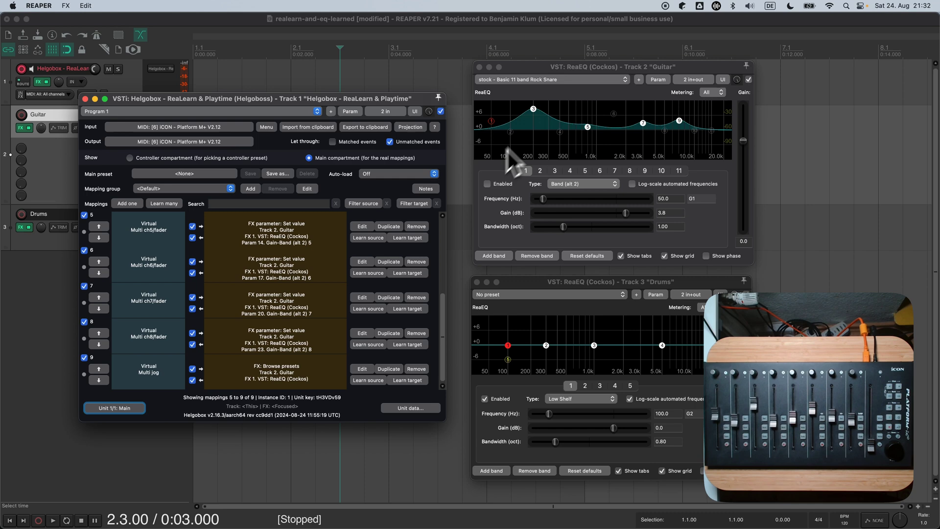
Test the faders on Guitar then Drums ReaEQ, bringing Drums low shelf gain to -1.4 dB
{"action": "left_click", "coordinate": [539, 71]}
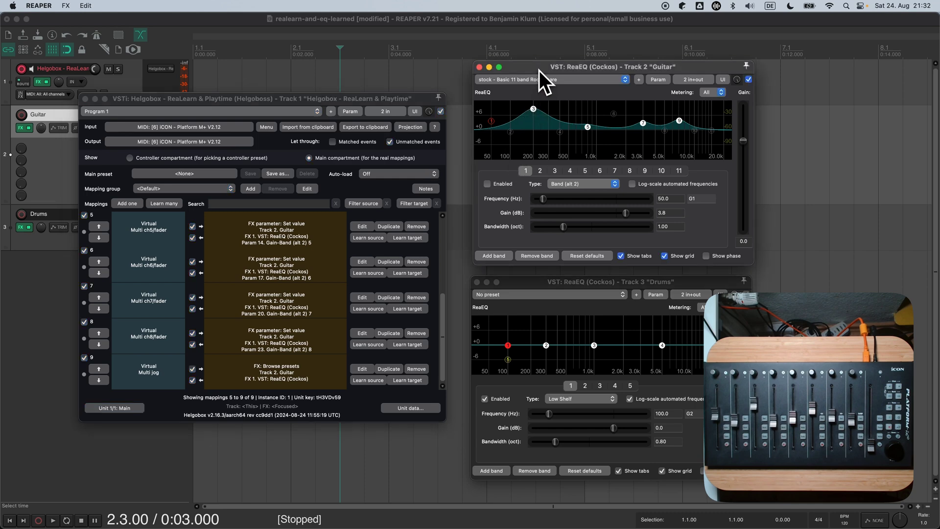
{"action": "left_click", "coordinate": [551, 281]}
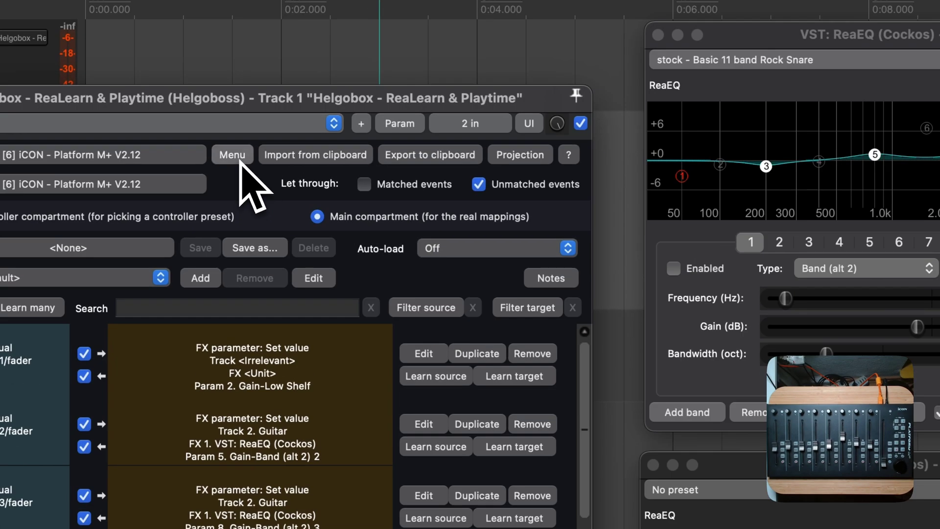
Make all listed mappings non-sticky with track <Unit> and FX <Unit>, then test both EQs
{"action": "left_click", "coordinate": [268, 128]}
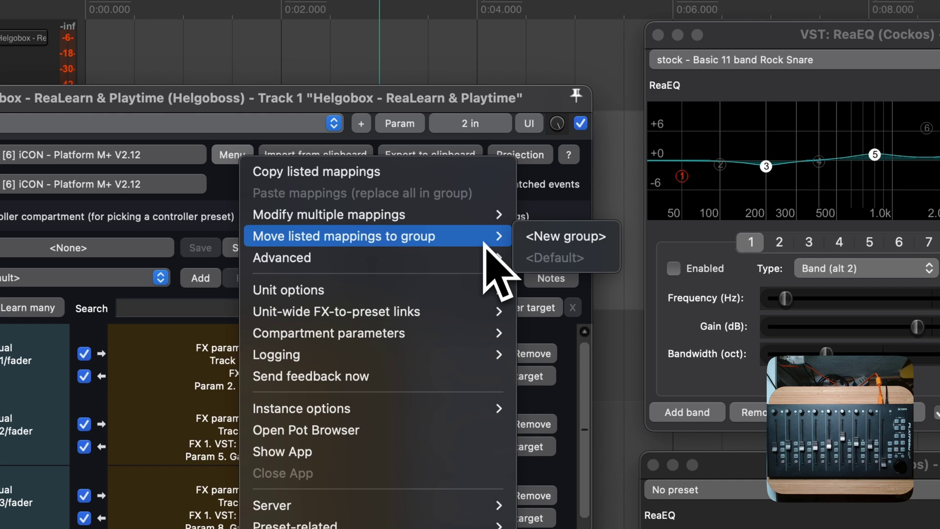
{"action": "mouse_move", "coordinate": [489, 219]}
{"action": "mouse_move", "coordinate": [718, 309]}
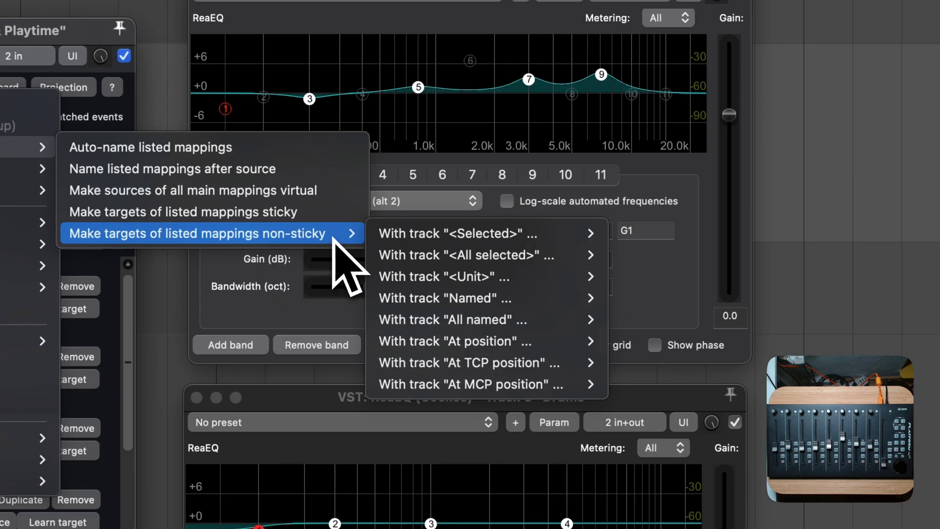
{"action": "mouse_move", "coordinate": [413, 281]}
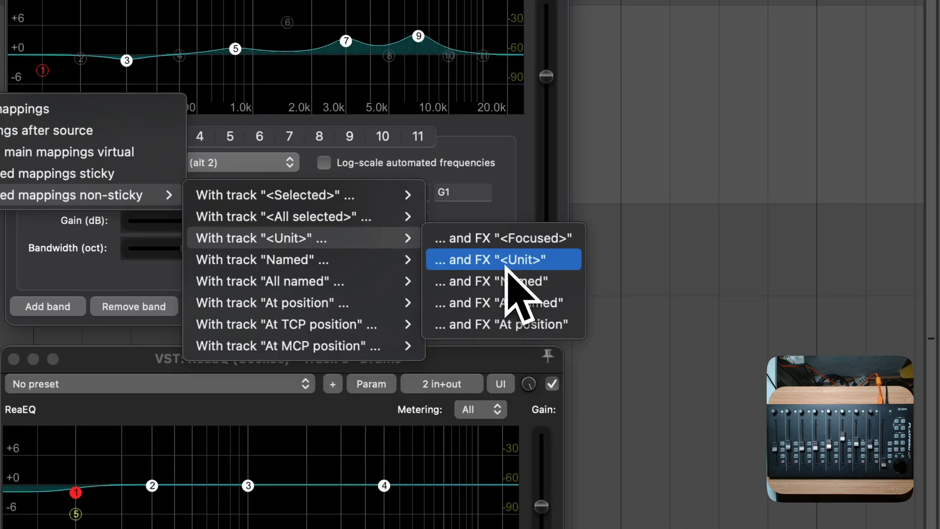
{"action": "left_click", "coordinate": [506, 267]}
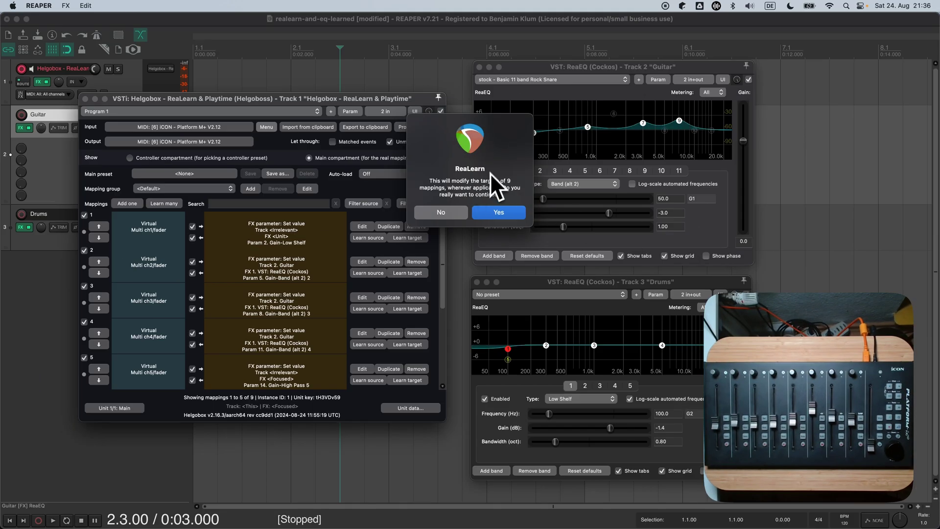
{"action": "left_click", "coordinate": [504, 210]}
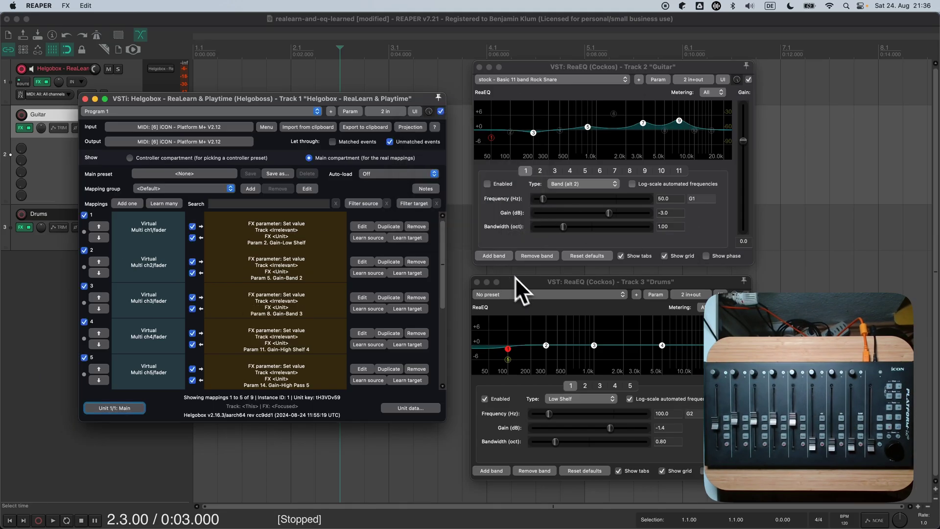
{"action": "left_click", "coordinate": [527, 284]}
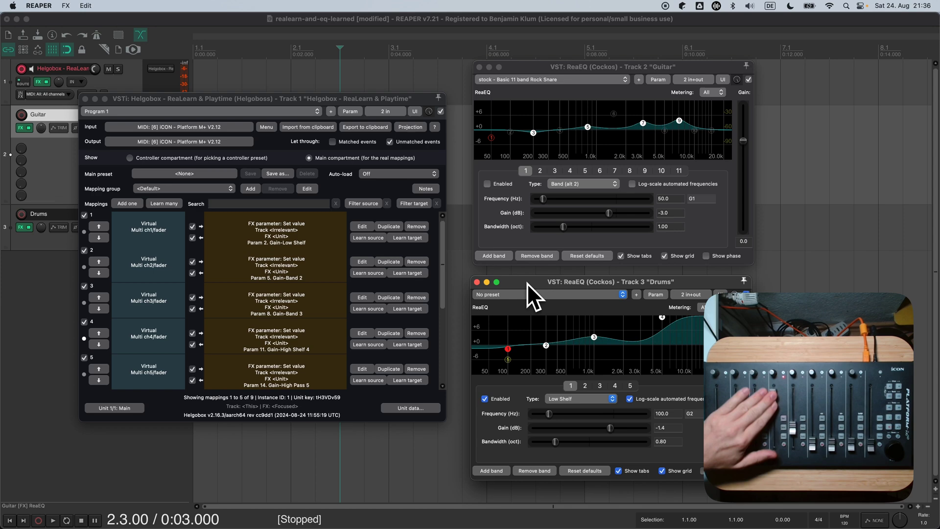
{"action": "left_click", "coordinate": [545, 69]}
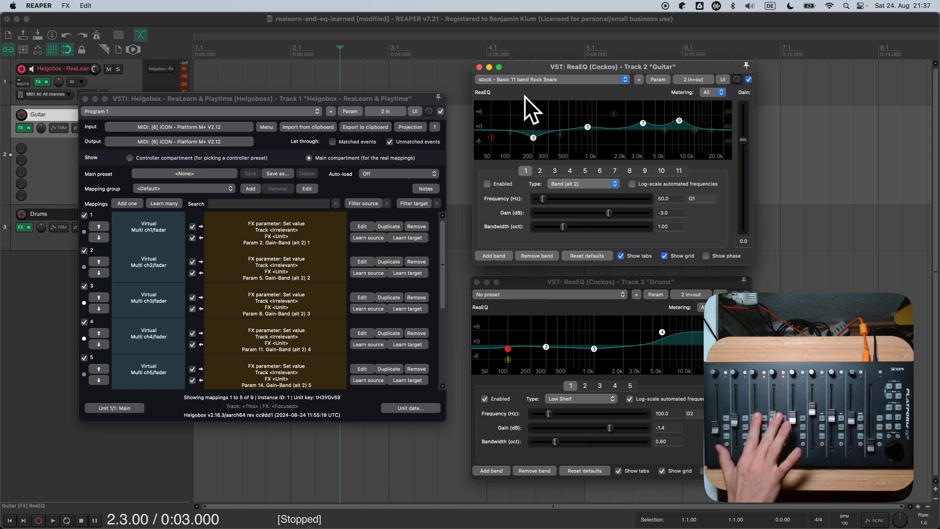
Save the mappings as the main preset 'Faders => EQ'
{"action": "left_click", "coordinate": [294, 100]}
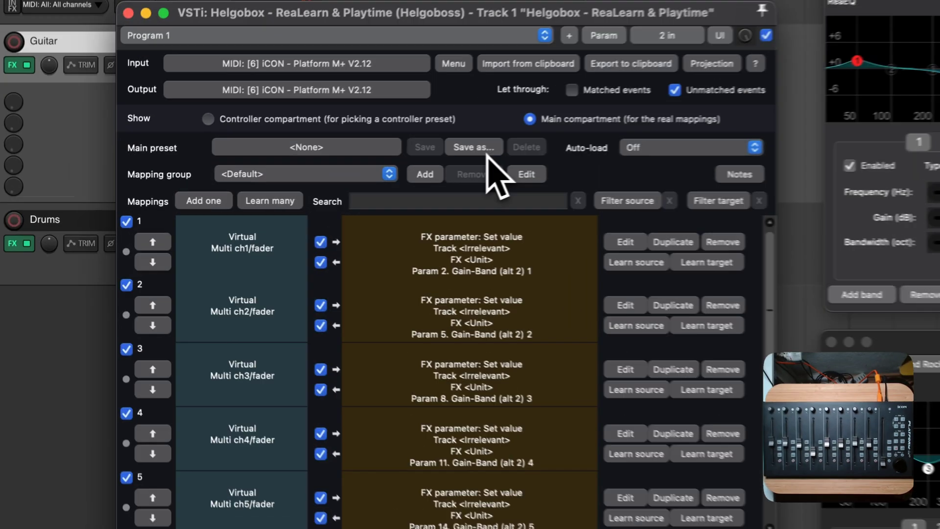
{"action": "left_click", "coordinate": [282, 175]}
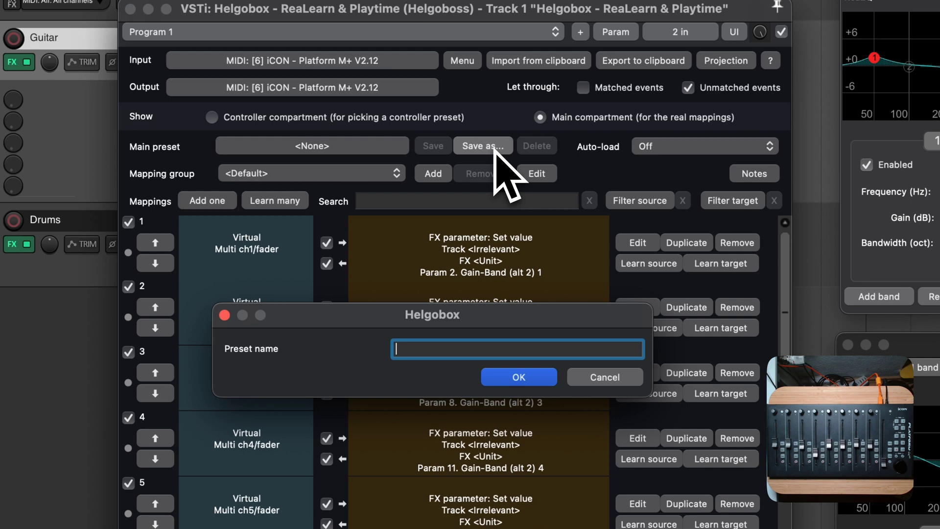
{"action": "type", "text": "Faders => EQ"}
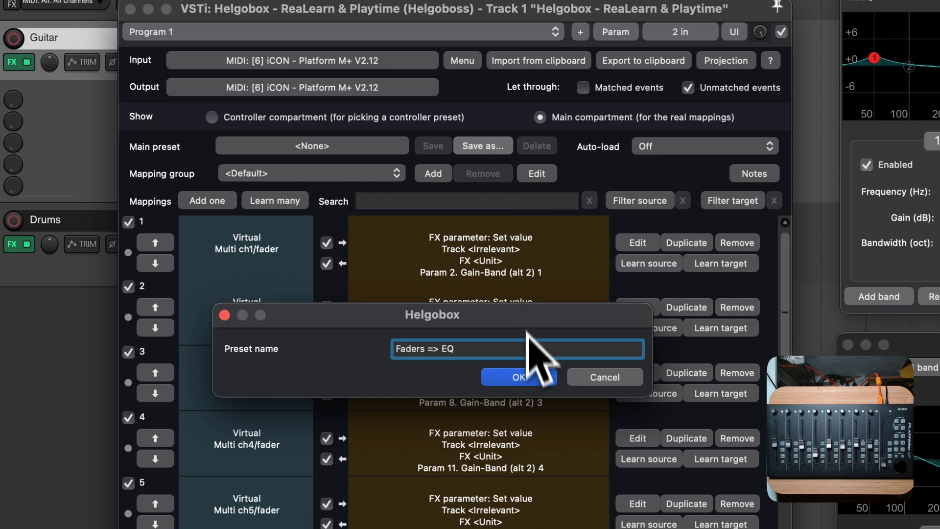
{"action": "left_click", "coordinate": [533, 376]}
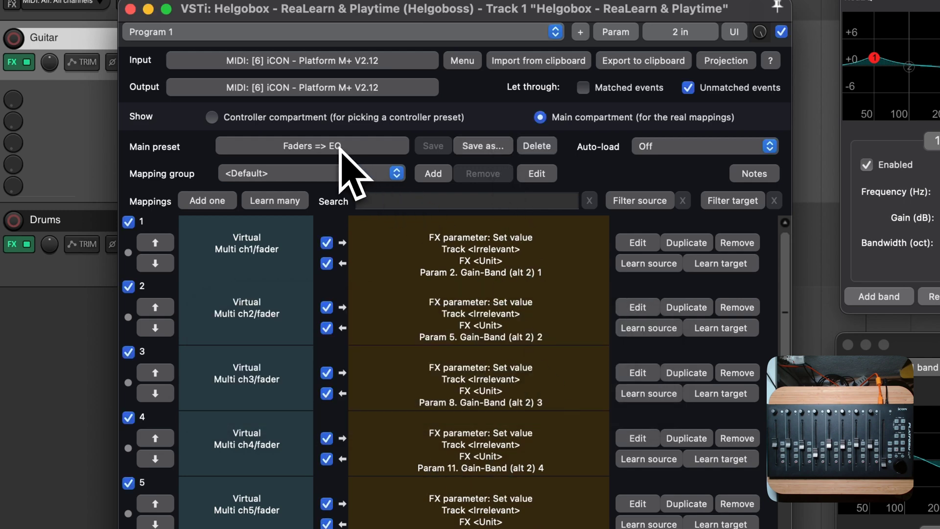
Unload the main preset, then reload 'Faders => EQ' from the preset list
{"action": "left_click", "coordinate": [343, 151]}
{"action": "mouse_move", "coordinate": [388, 201]}
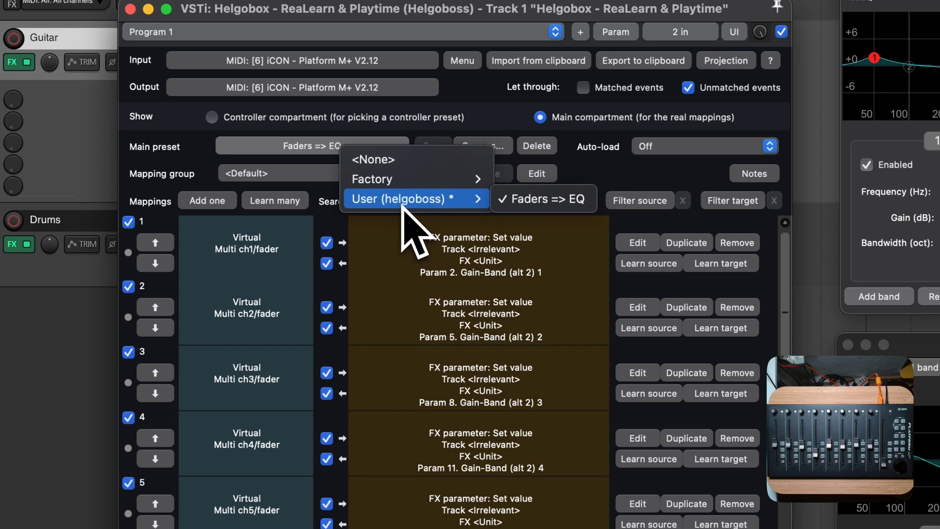
{"action": "left_click", "coordinate": [411, 159]}
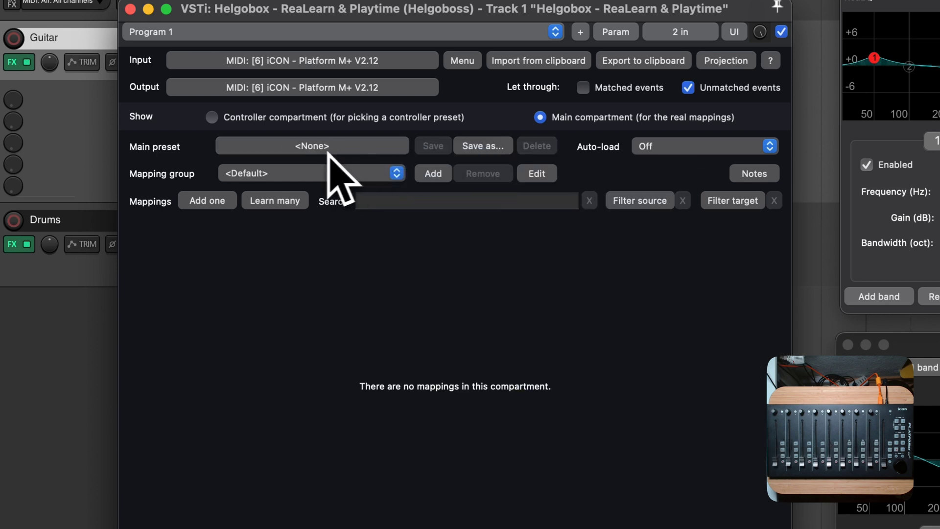
{"action": "left_click", "coordinate": [330, 147]}
{"action": "mouse_move", "coordinate": [426, 204]}
{"action": "left_click", "coordinate": [509, 203]}
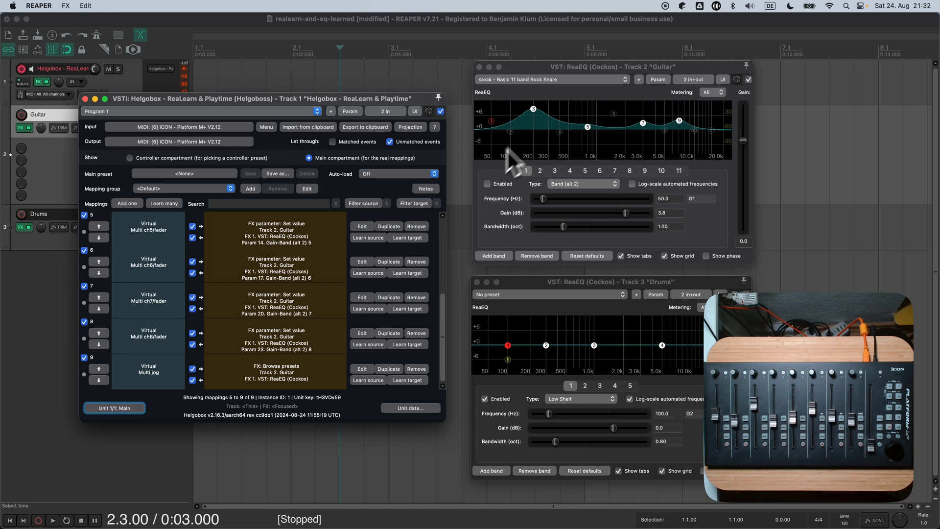
Retest on both ReaEQ windows and open mapping 5's editor
{"action": "left_click", "coordinate": [539, 70]}
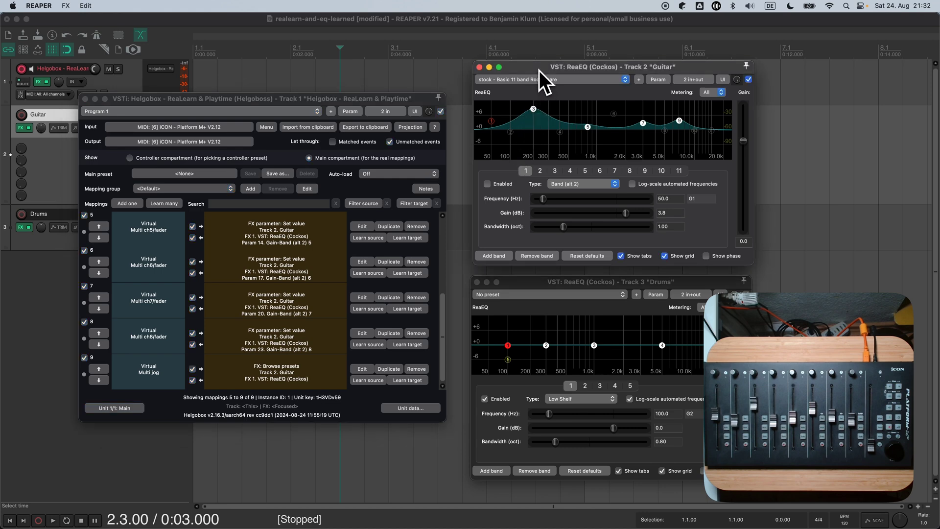
{"action": "left_click", "coordinate": [553, 286]}
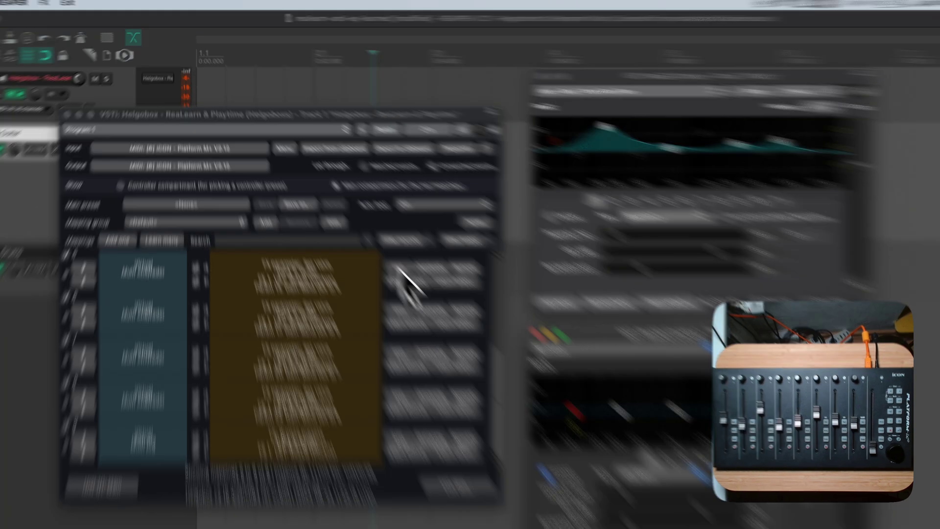
{"action": "left_click", "coordinate": [365, 227]}
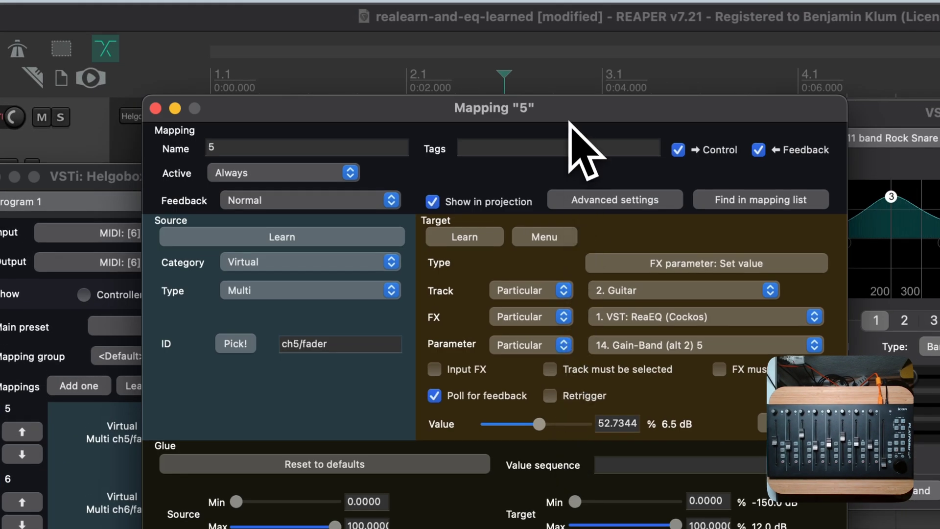
Set mapping 5's FX to <Focused> and test it on the Guitar and Drums ReaEQs
{"action": "left_click_drag", "start_coordinate": [568, 118], "coordinate": [409, 119]}
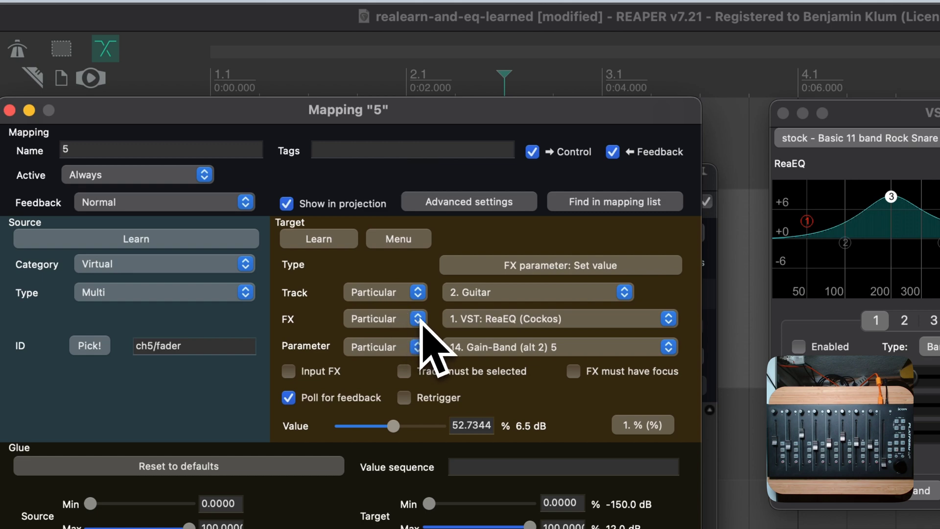
{"action": "left_click", "coordinate": [418, 320]}
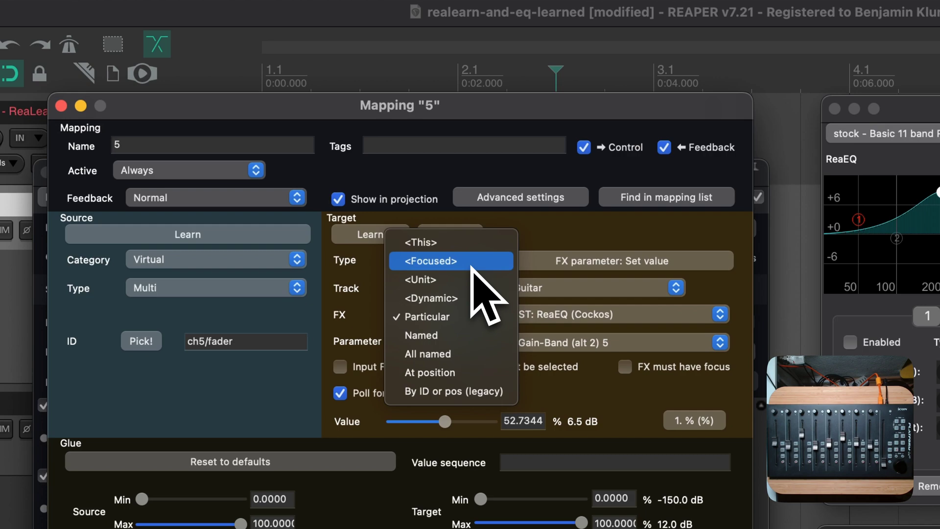
{"action": "left_click", "coordinate": [471, 266]}
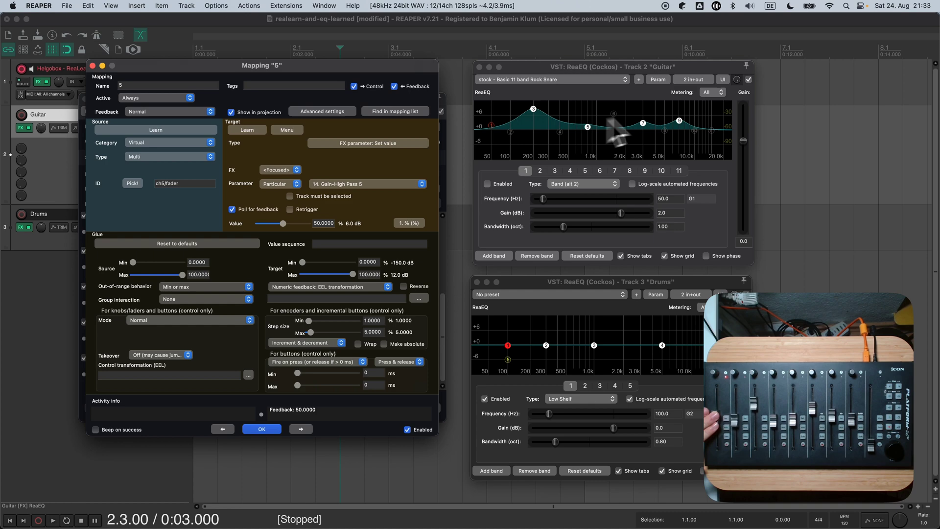
{"action": "left_click", "coordinate": [632, 73]}
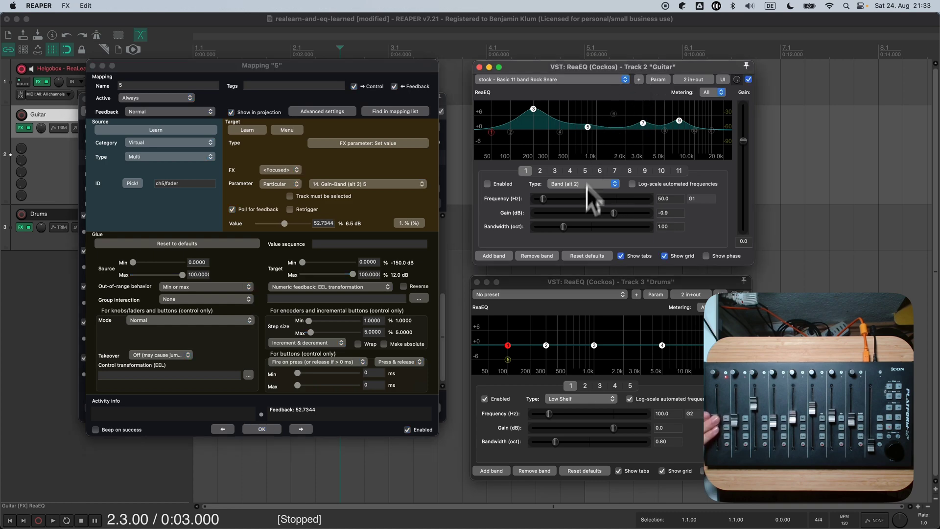
{"action": "left_click", "coordinate": [584, 281]}
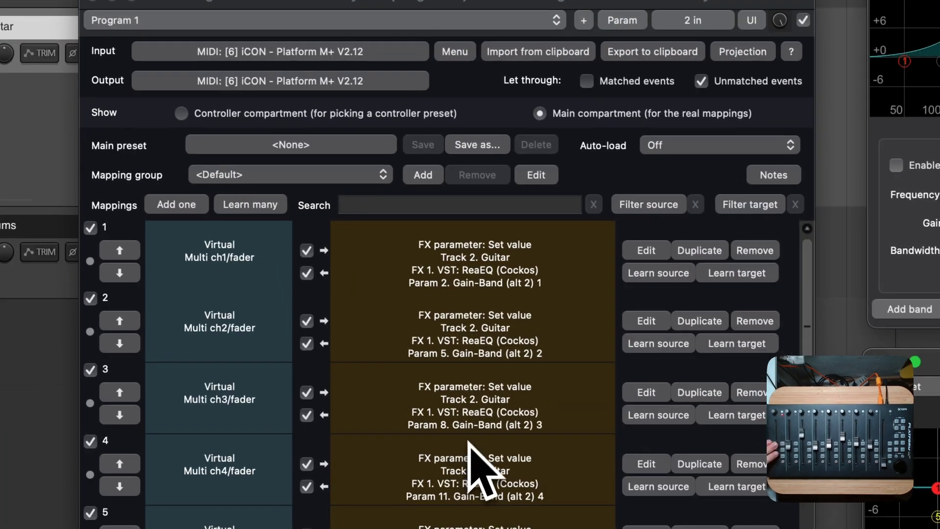
Set mapping 1's FX target to <Focused>
{"action": "left_click", "coordinate": [636, 251]}
{"action": "left_click", "coordinate": [487, 138]}
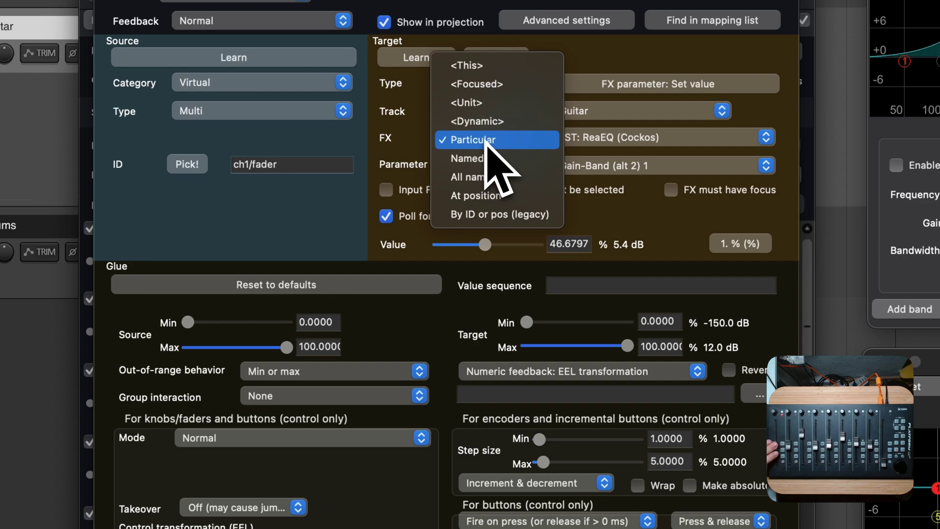
{"action": "left_click", "coordinate": [487, 84]}
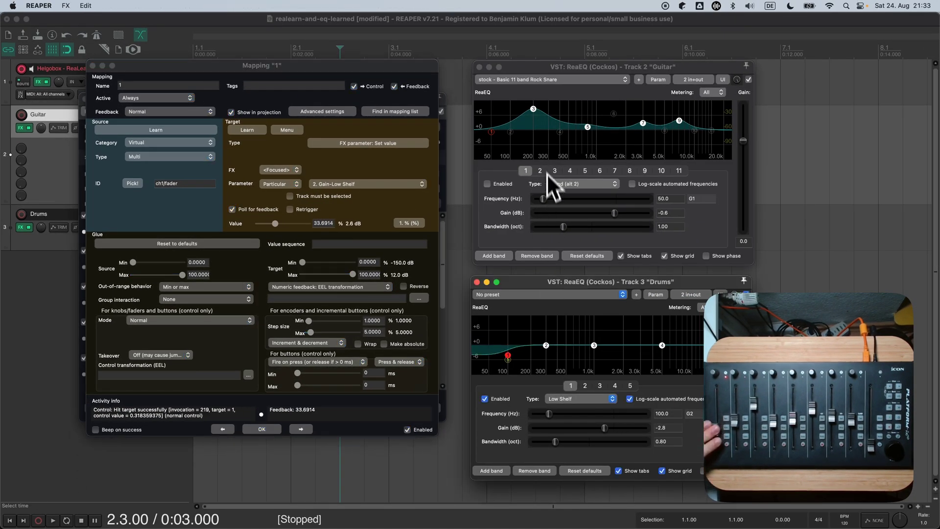
Switch focus between the Guitar and Drums ReaEQ windows to test mapping 1, then bring its settings back to front
{"action": "left_click", "coordinate": [534, 67]}
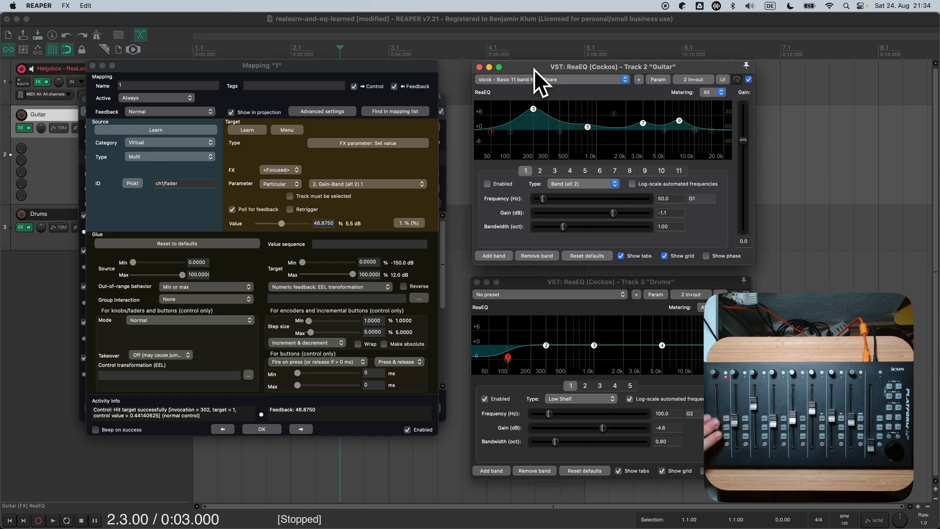
{"action": "left_click", "coordinate": [527, 285]}
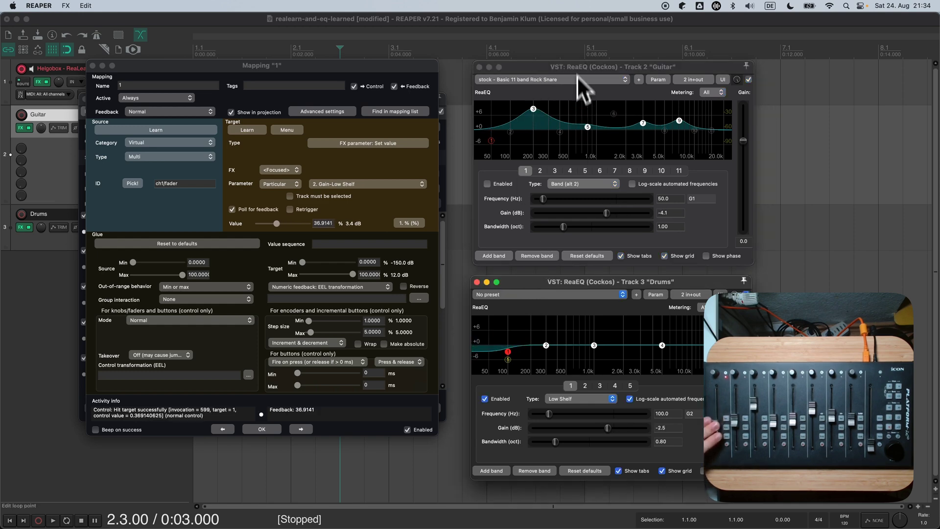
{"action": "left_click", "coordinate": [551, 73]}
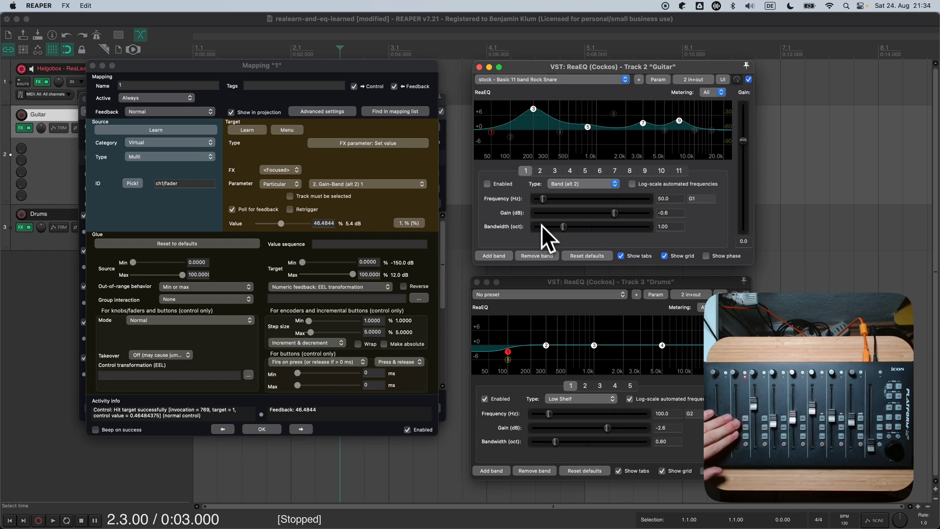
{"action": "left_click", "coordinate": [564, 286]}
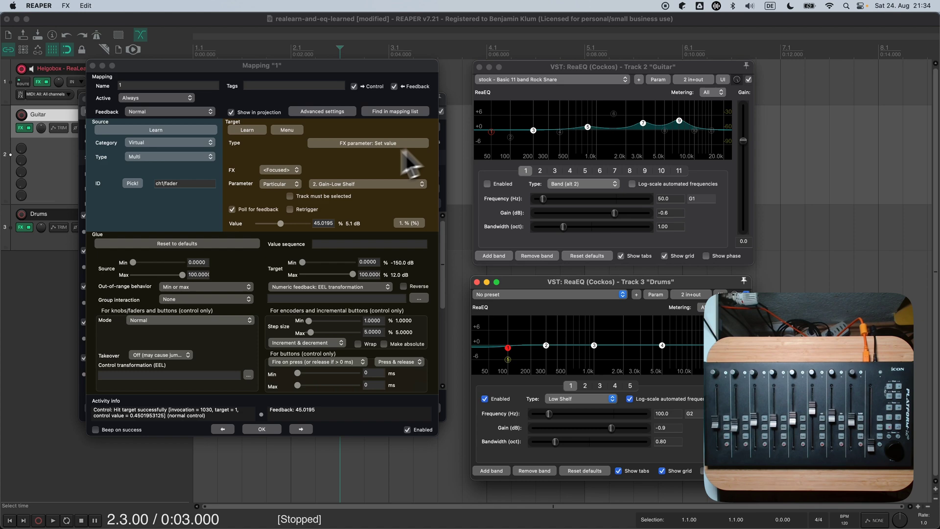
{"action": "left_click", "coordinate": [316, 166]}
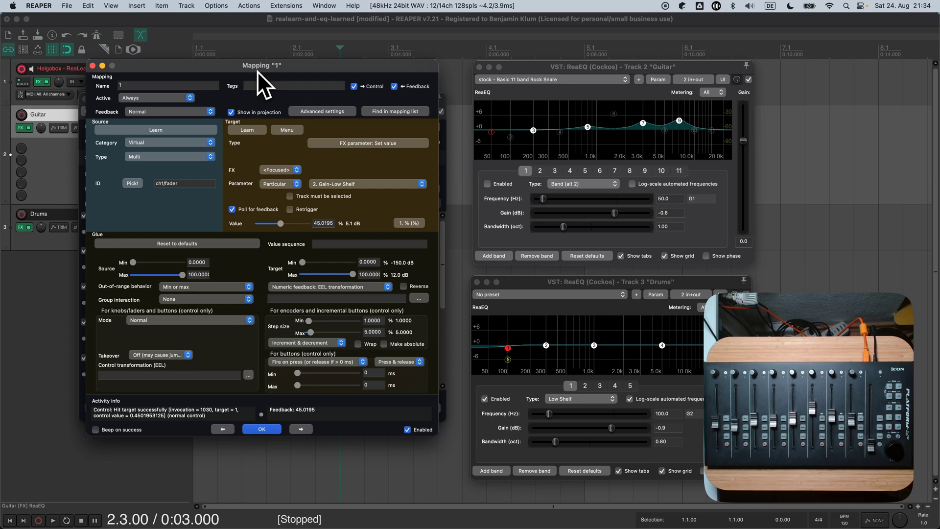
Drag the Mapping 1 dialog right to uncover the ReaLearn mapping list
{"action": "left_click_drag", "start_coordinate": [257, 72], "coordinate": [622, 80]}
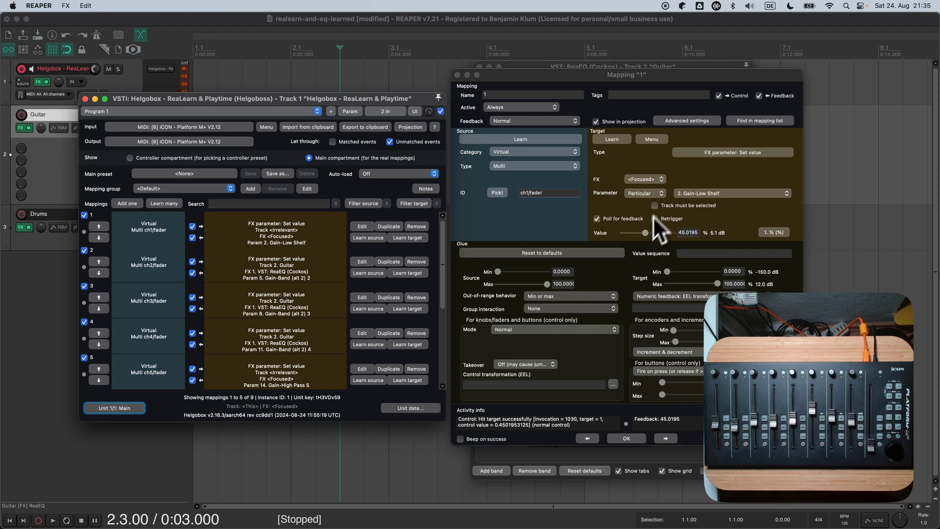
Change mapping 1's FX target to <Unit>
{"action": "left_click", "coordinate": [660, 182]}
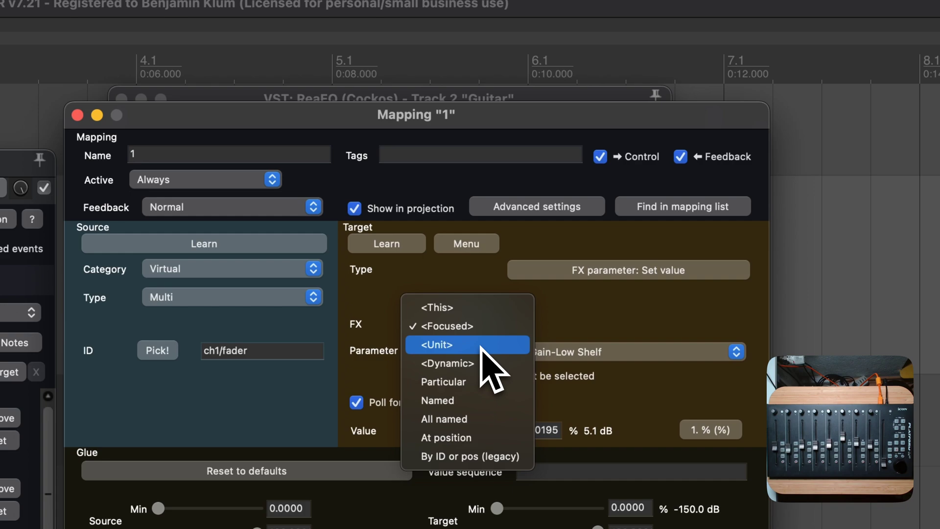
{"action": "left_click", "coordinate": [481, 347]}
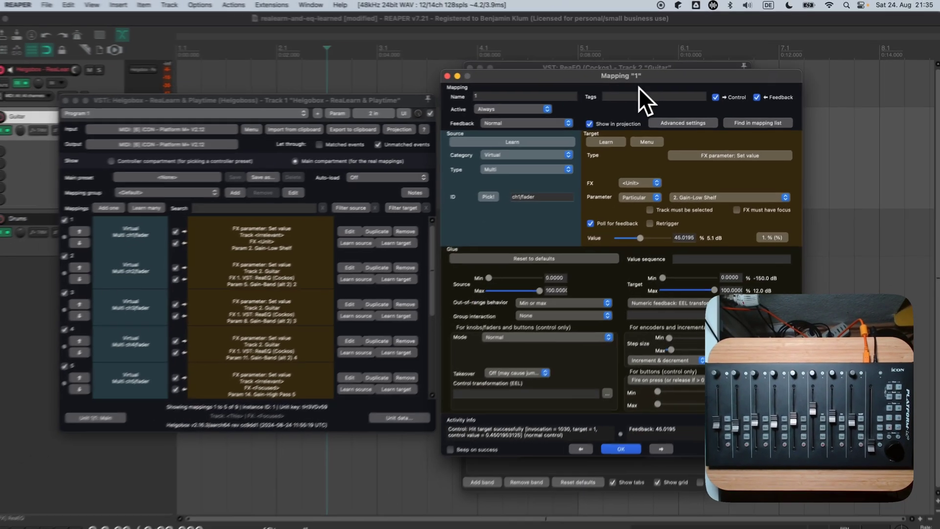
{"action": "left_click_drag", "start_coordinate": [638, 99], "coordinate": [273, 99]}
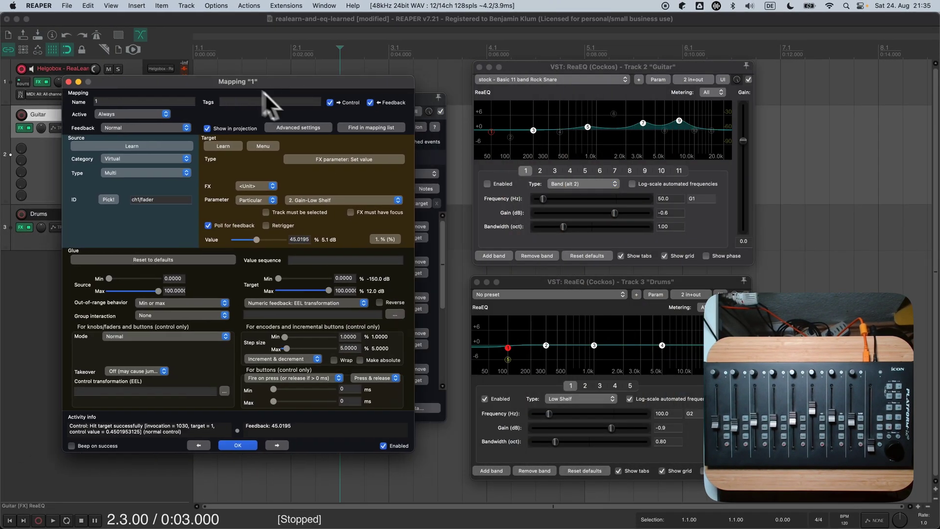
Test mapping 1 on the Drums and Guitar EQs, then move its settings aside again
{"action": "left_click", "coordinate": [580, 287]}
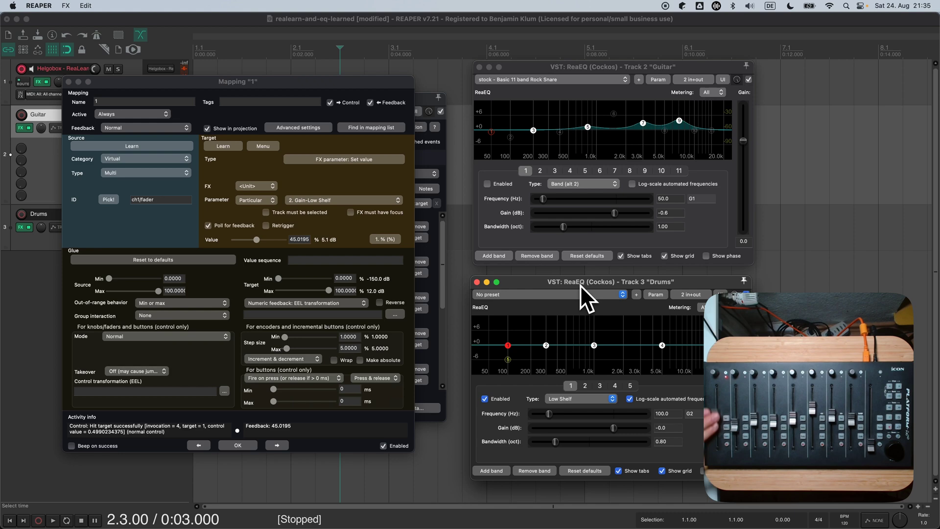
{"action": "left_click", "coordinate": [582, 69]}
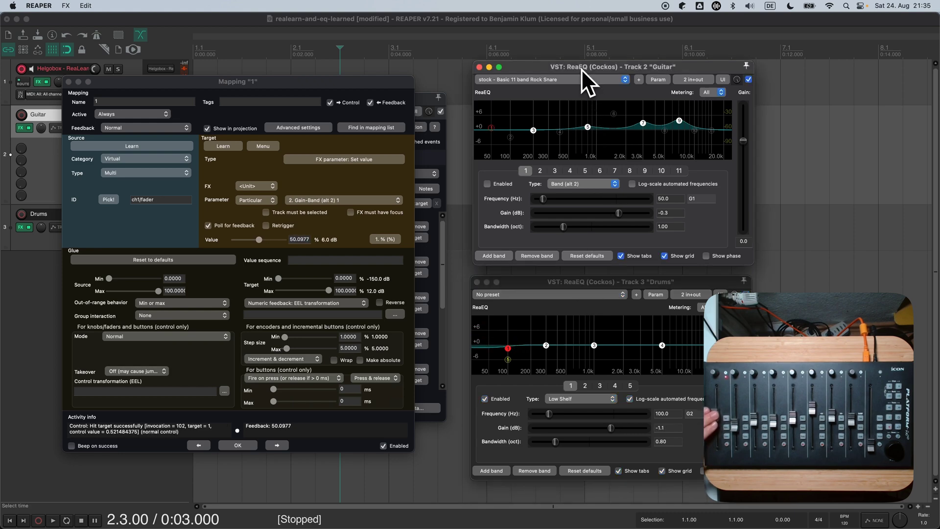
{"action": "left_click", "coordinate": [571, 287]}
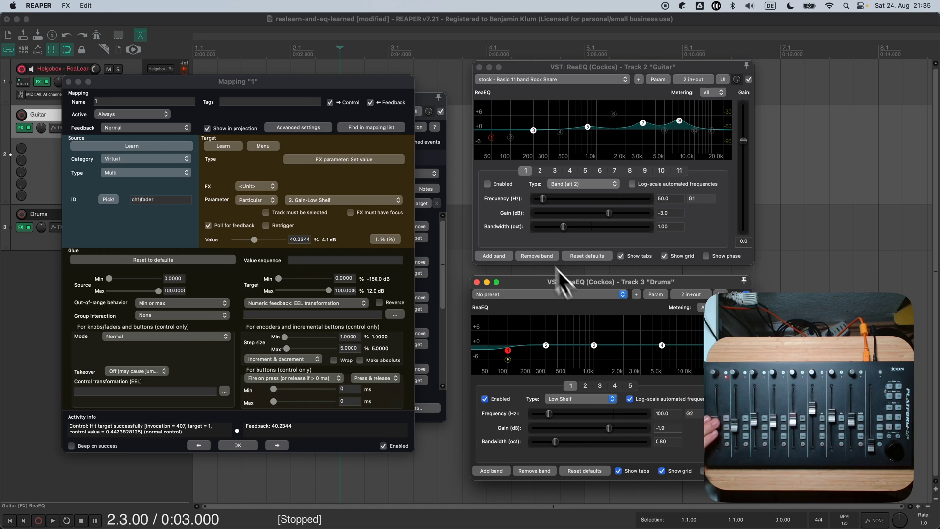
{"action": "left_click_drag", "start_coordinate": [293, 85], "coordinate": [332, 82]}
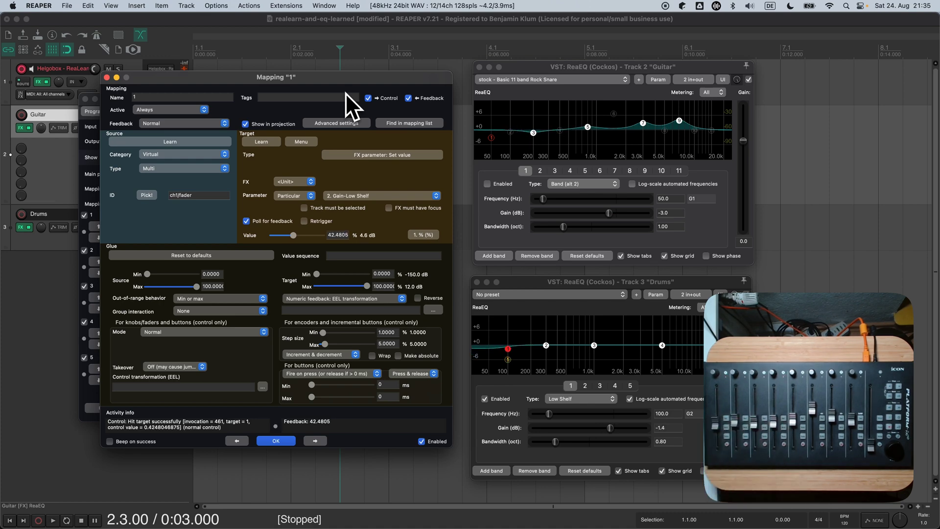
{"action": "left_click_drag", "start_coordinate": [306, 82], "coordinate": [669, 75]}
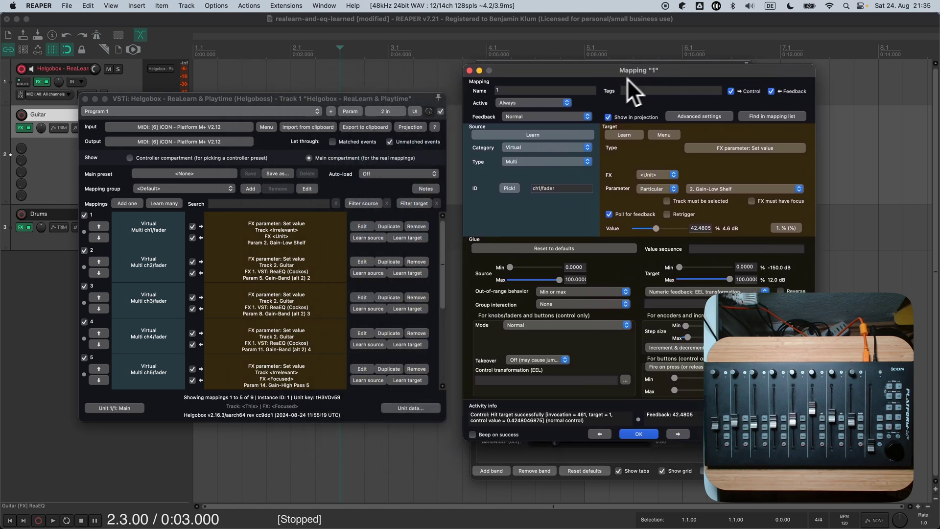
Make all listed mappings non-sticky with track "<Unit>" and FX "<Unit>", confirming the change
{"action": "left_click", "coordinate": [470, 71]}
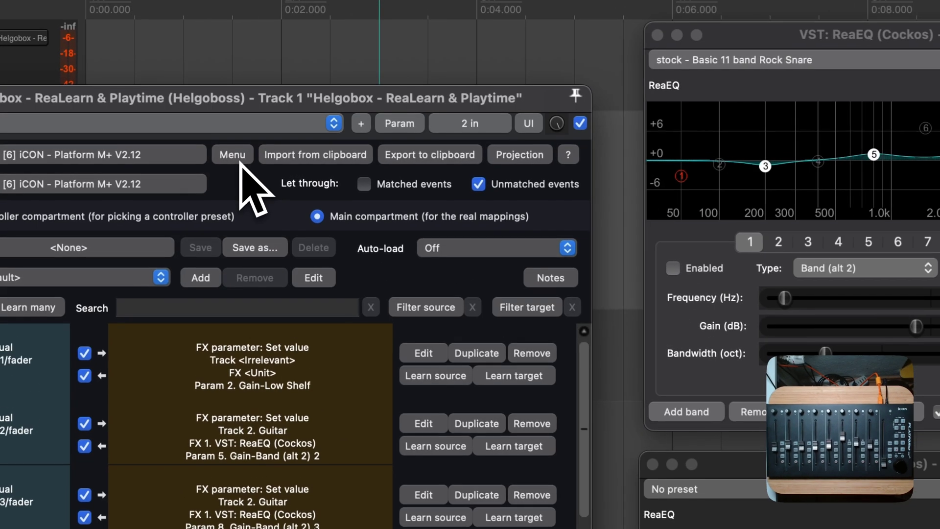
{"action": "left_click", "coordinate": [232, 155]}
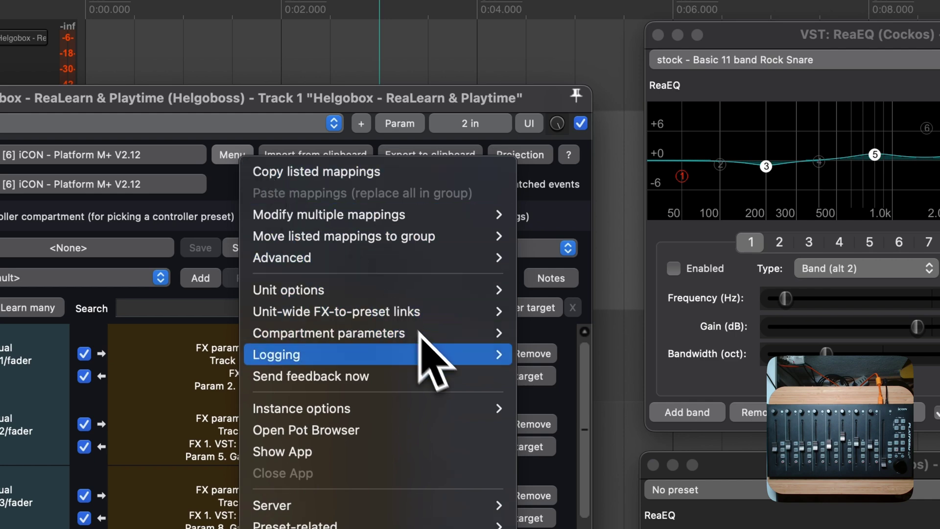
{"action": "mouse_move", "coordinate": [440, 362]}
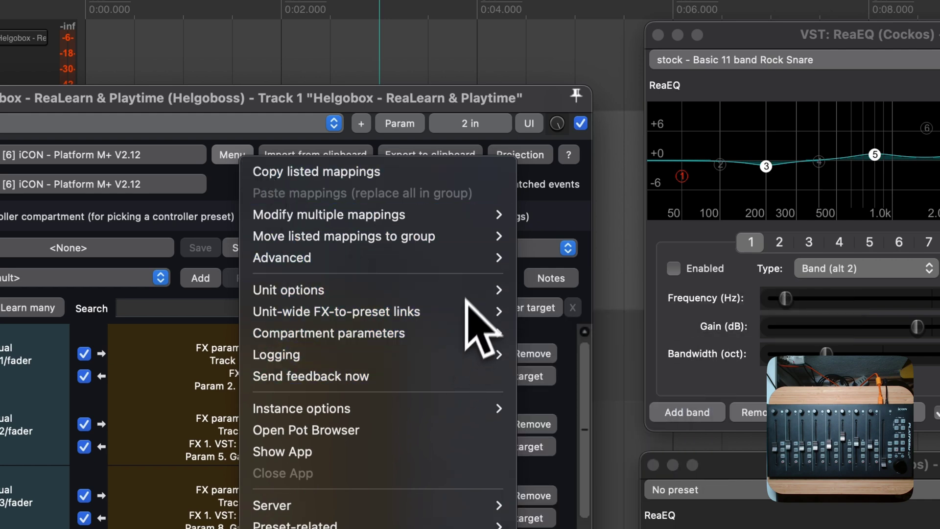
{"action": "mouse_move", "coordinate": [485, 239]}
{"action": "mouse_move", "coordinate": [488, 221]}
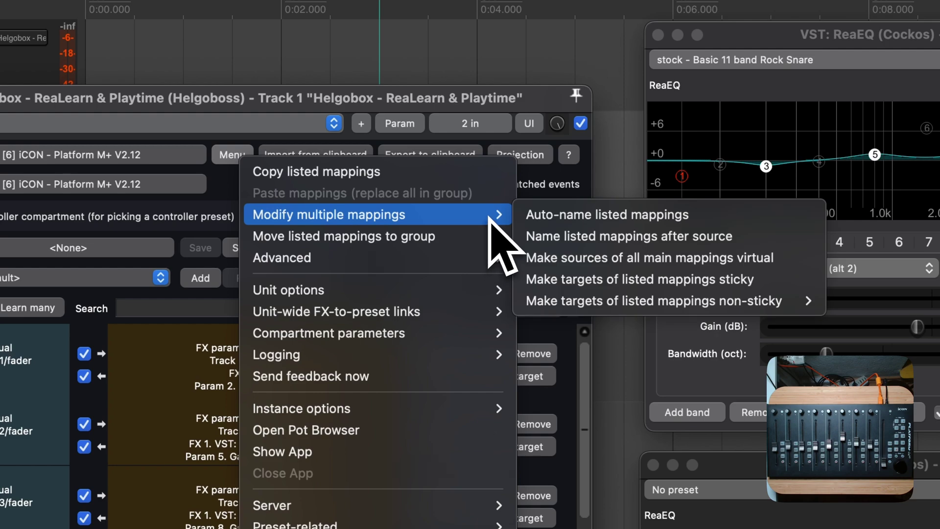
{"action": "mouse_move", "coordinate": [652, 300]}
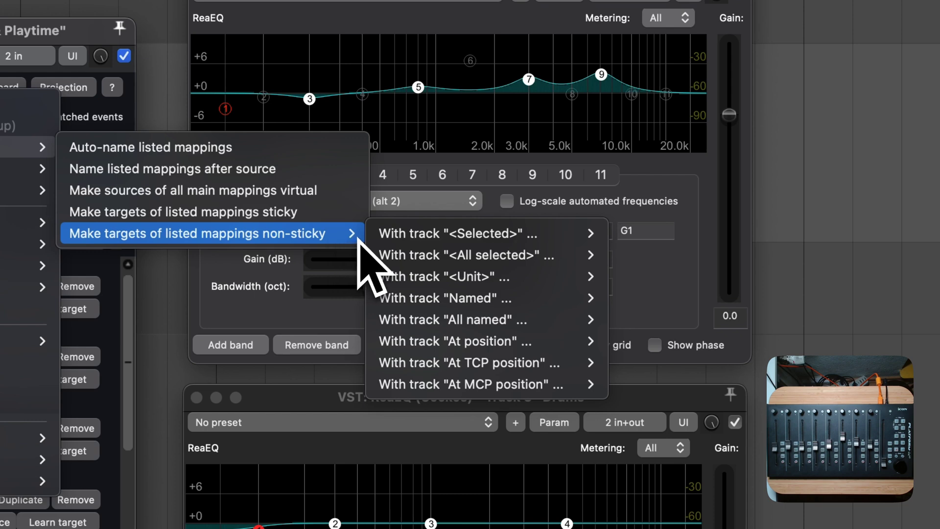
{"action": "mouse_move", "coordinate": [408, 242]}
{"action": "mouse_move", "coordinate": [418, 275]}
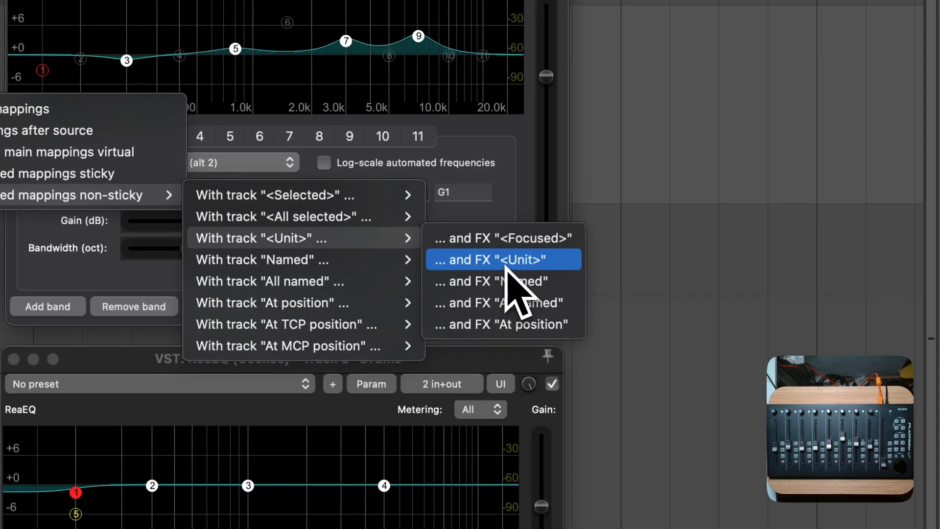
{"action": "left_click", "coordinate": [505, 267]}
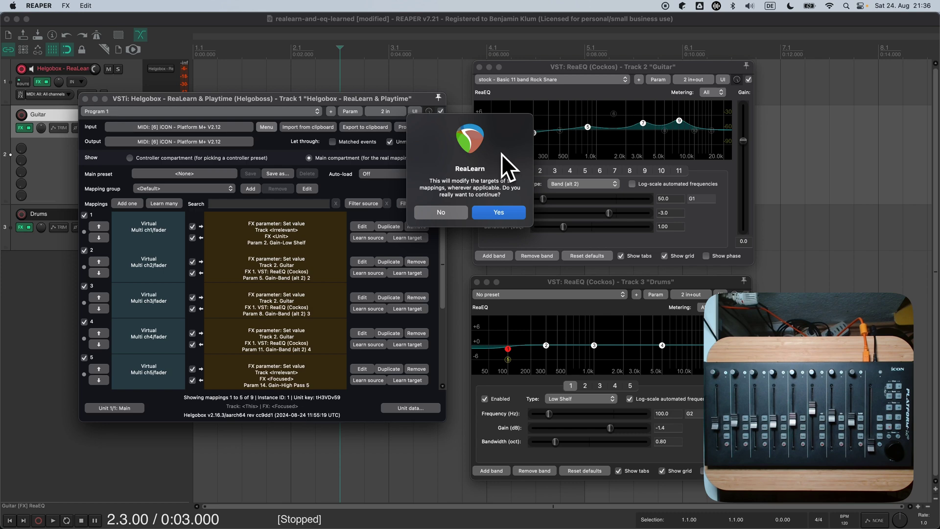
{"action": "left_click", "coordinate": [504, 210]}
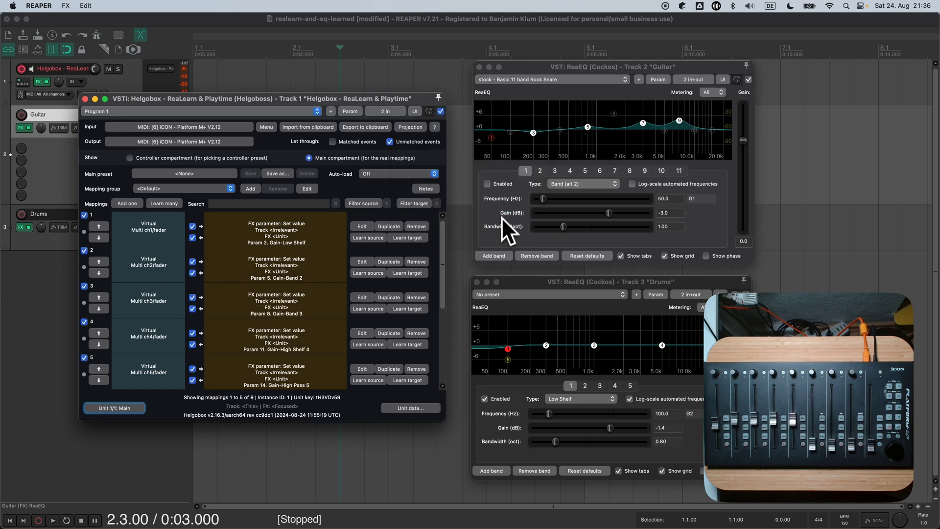
Alternate focus between the Drums and Guitar ReaEQ windows to watch the fader mappings retarget
{"action": "left_click", "coordinate": [527, 283]}
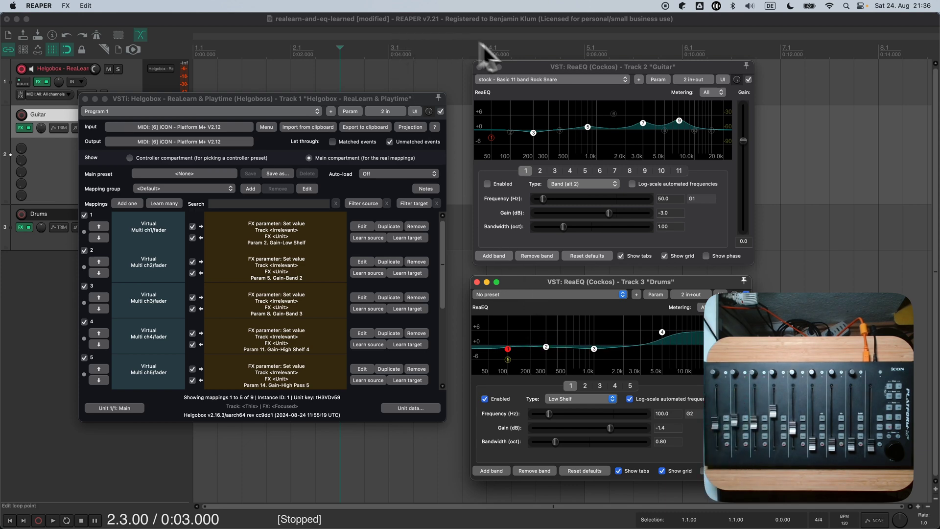
{"action": "left_click", "coordinate": [544, 68]}
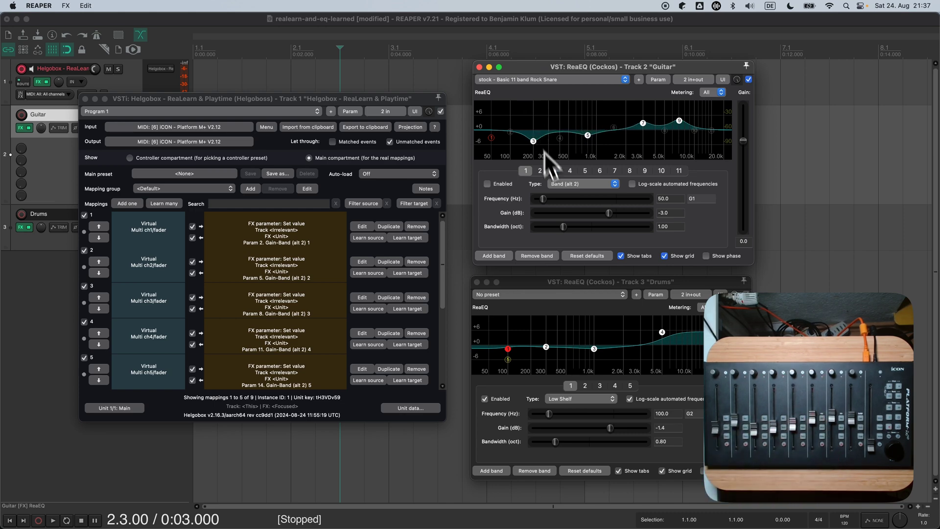
{"action": "left_click", "coordinate": [589, 282]}
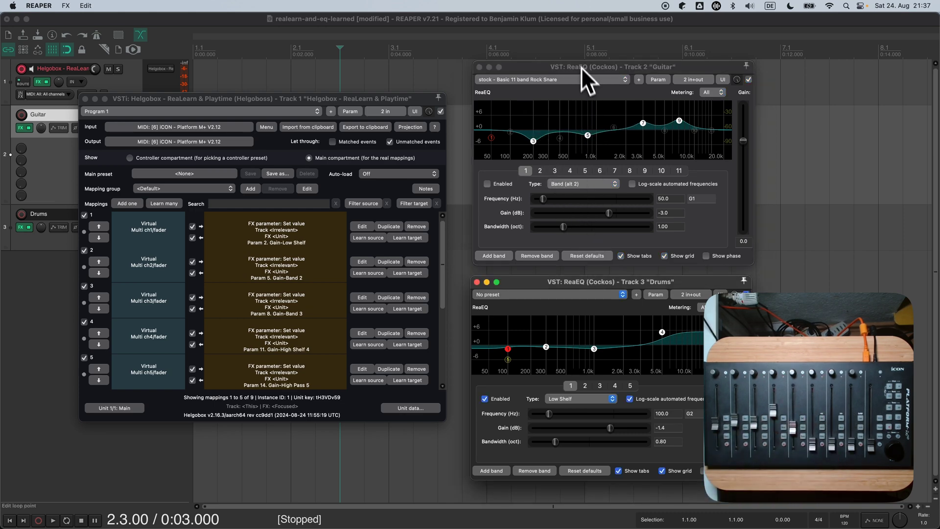
{"action": "left_click", "coordinate": [579, 67]}
{"action": "left_click", "coordinate": [594, 284]}
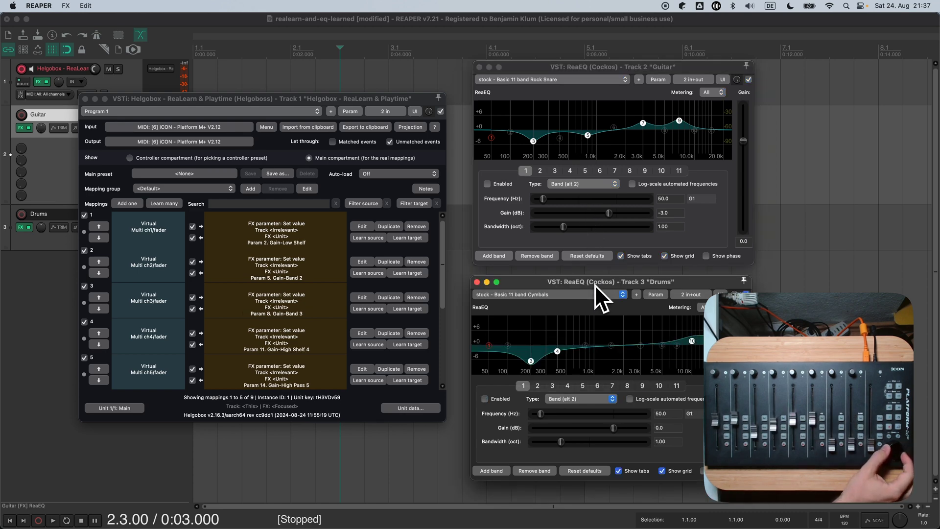
{"action": "left_click", "coordinate": [592, 72]}
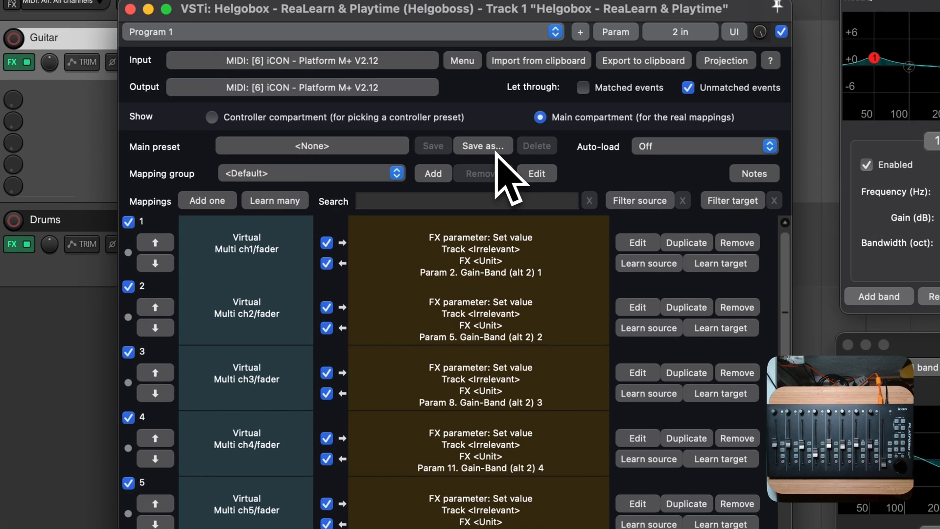
Save the current mappings as the main preset 'Faders => EQ'
{"action": "left_click", "coordinate": [283, 175]}
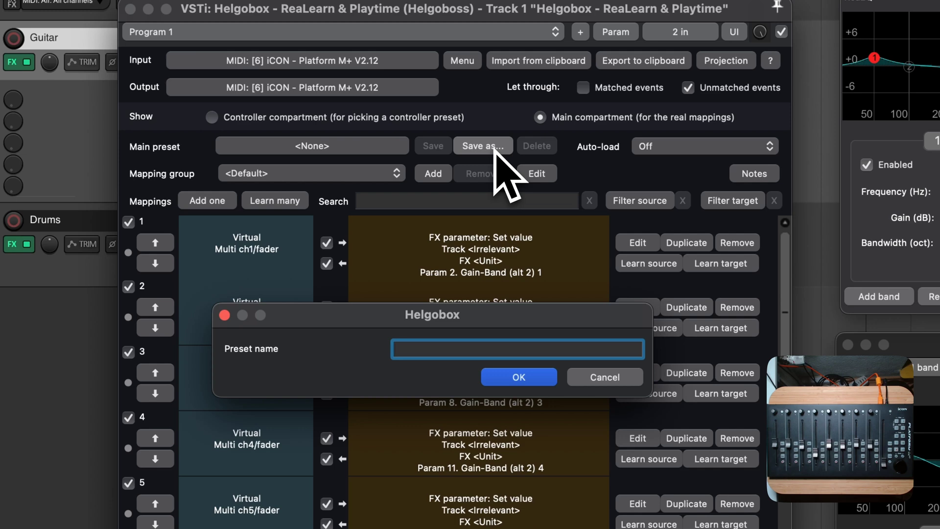
{"action": "type", "text": "Faders => EQ"}
{"action": "left_click", "coordinate": [533, 376]}
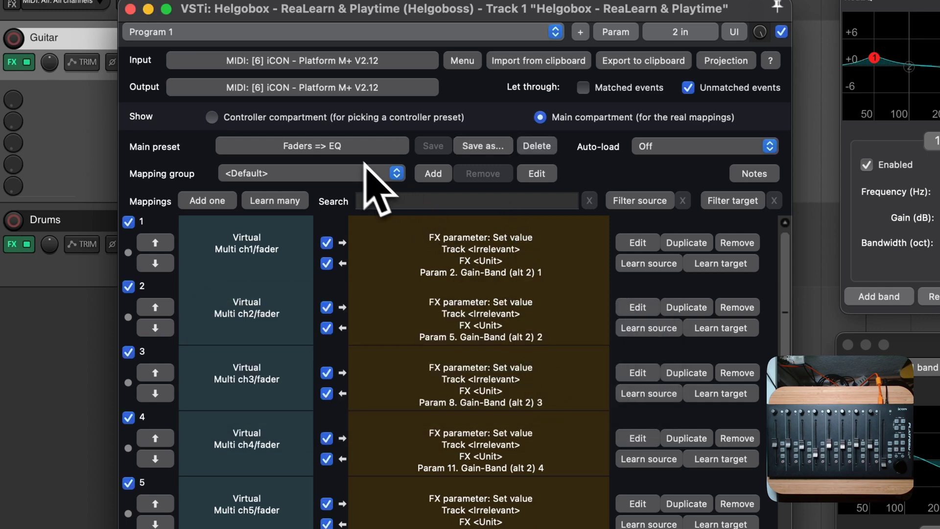
Clear ReaLearn's main preset to <None>
{"action": "left_click", "coordinate": [342, 148]}
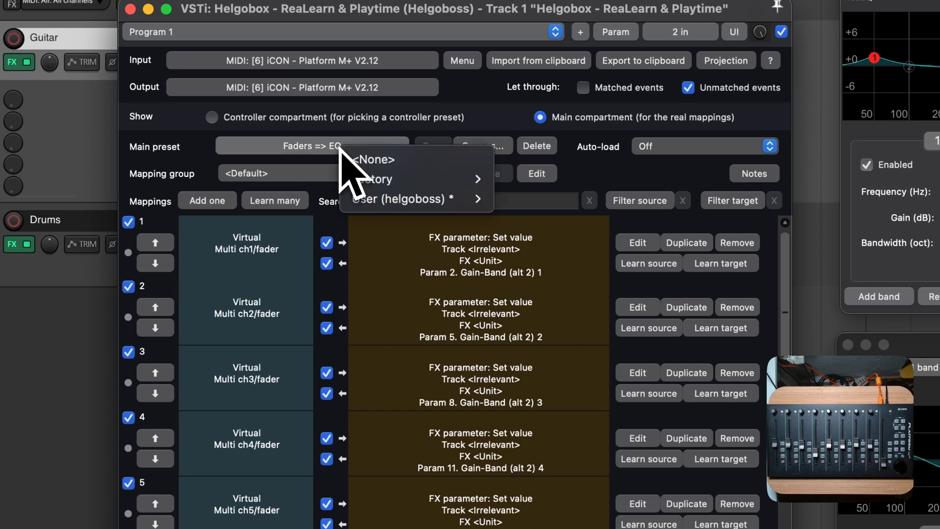
{"action": "mouse_move", "coordinate": [390, 204]}
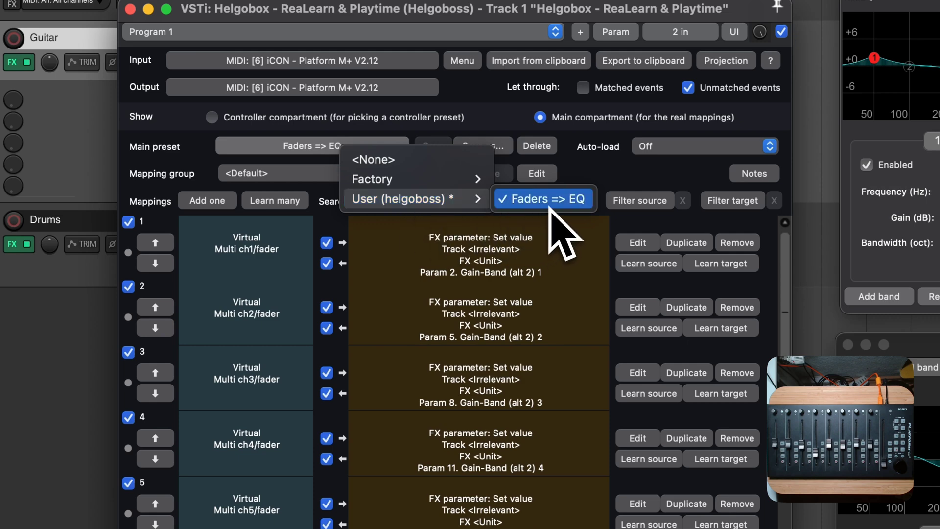
{"action": "left_click", "coordinate": [382, 159]}
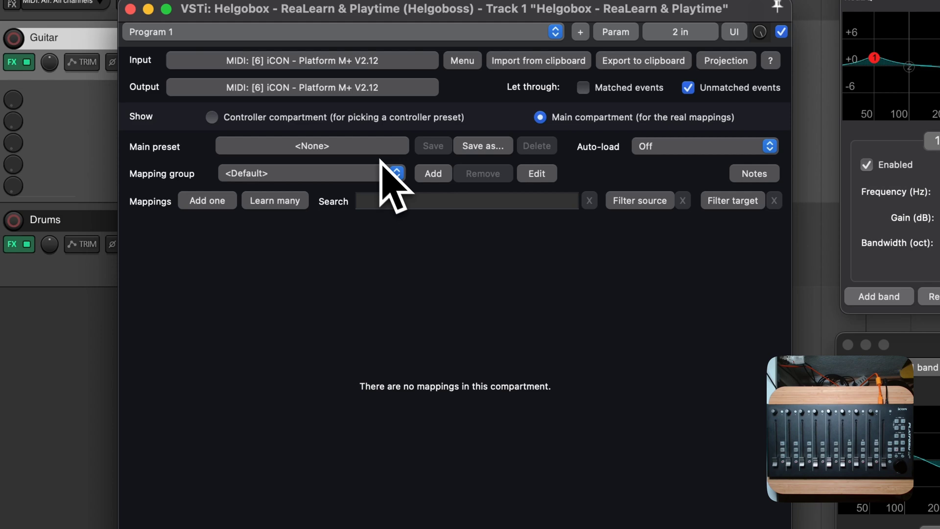
Reload the 'Faders => EQ' main preset and focus the Drums EQ to check mapping 1
{"action": "left_click", "coordinate": [320, 158]}
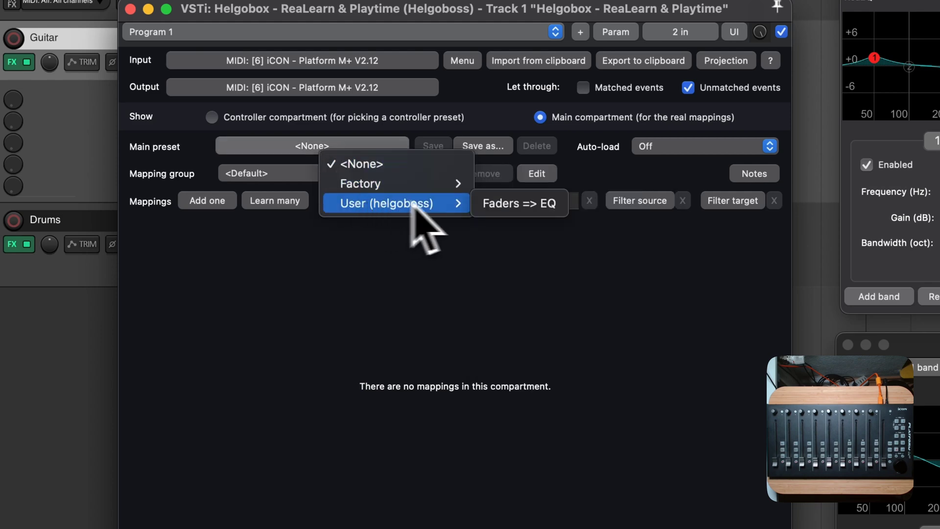
{"action": "left_click", "coordinate": [508, 205]}
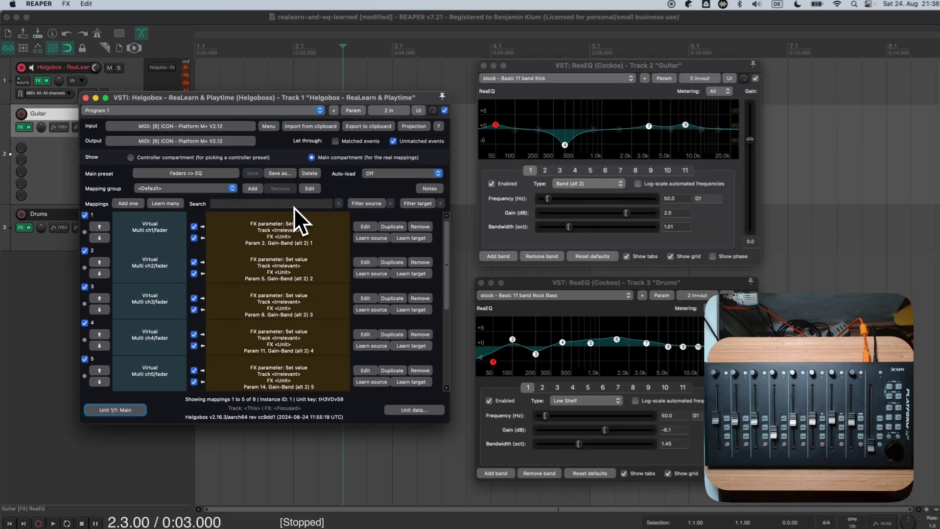
{"action": "left_click", "coordinate": [621, 71]}
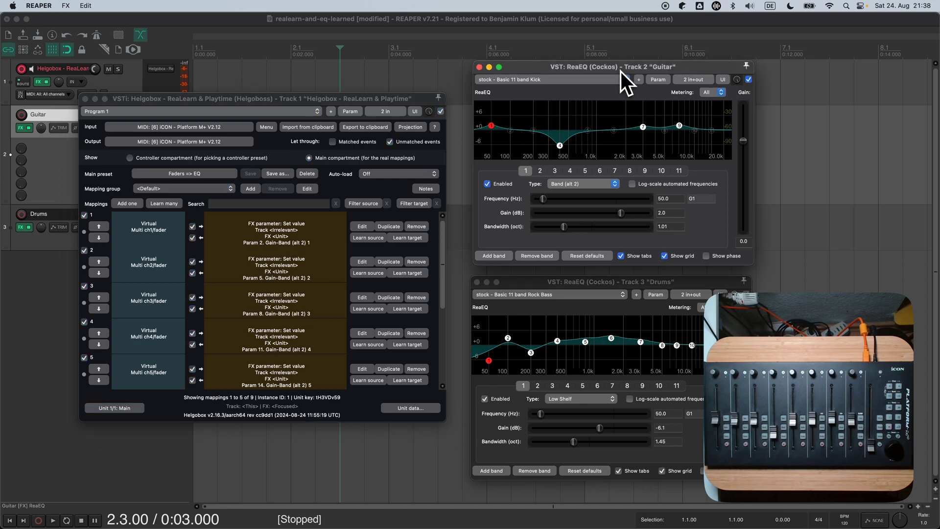
{"action": "left_click", "coordinate": [616, 281]}
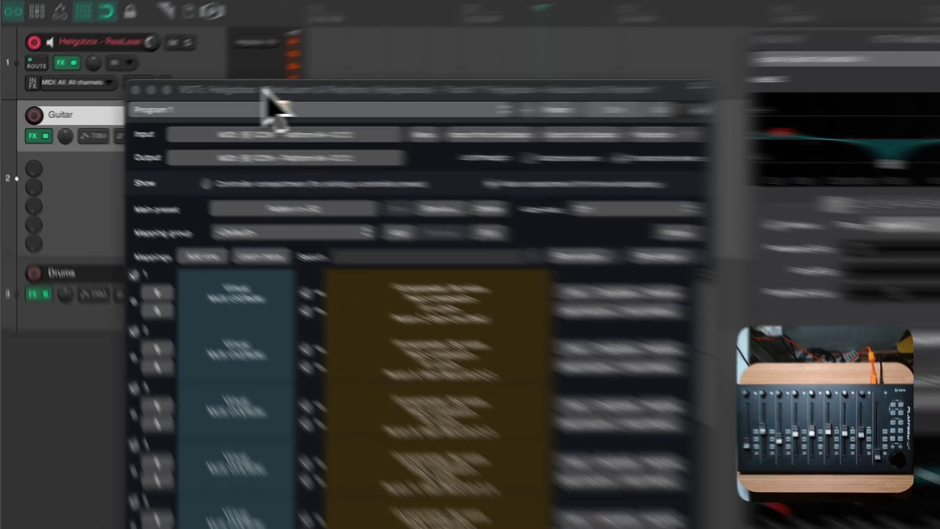
Add ReaDelay to the Drums track's effects
{"action": "left_click_drag", "start_coordinate": [174, 99], "coordinate": [298, 99]}
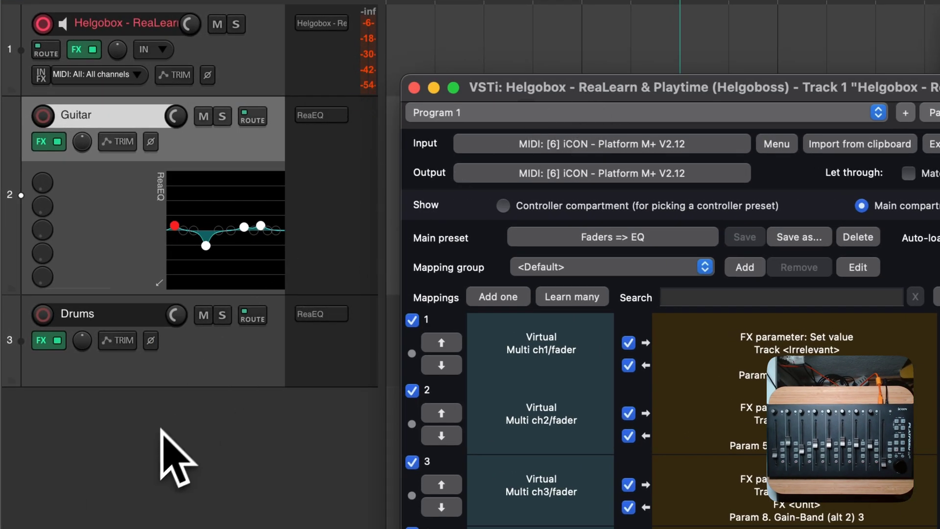
{"action": "right_click", "coordinate": [166, 443]}
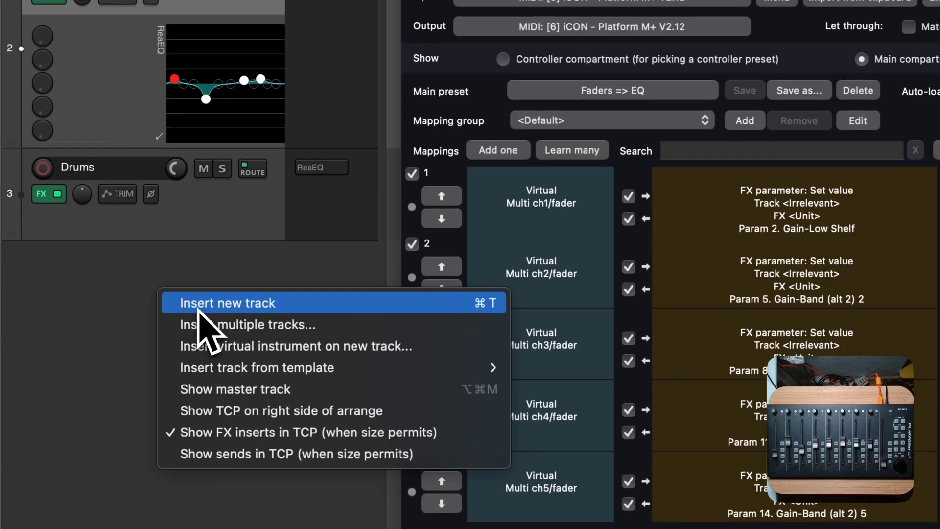
{"action": "left_click", "coordinate": [105, 277]}
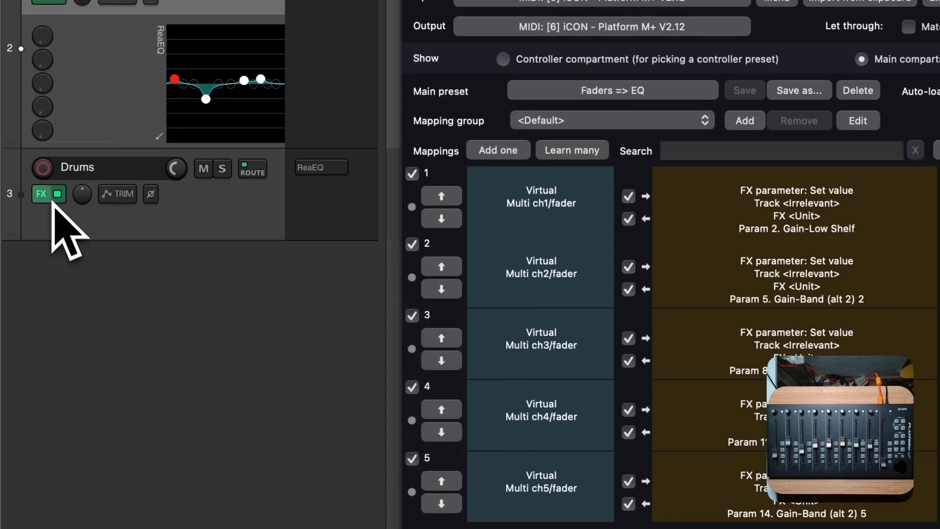
{"action": "right_click", "coordinate": [49, 196]}
{"action": "mouse_move", "coordinate": [117, 270]}
{"action": "mouse_move", "coordinate": [129, 294]}
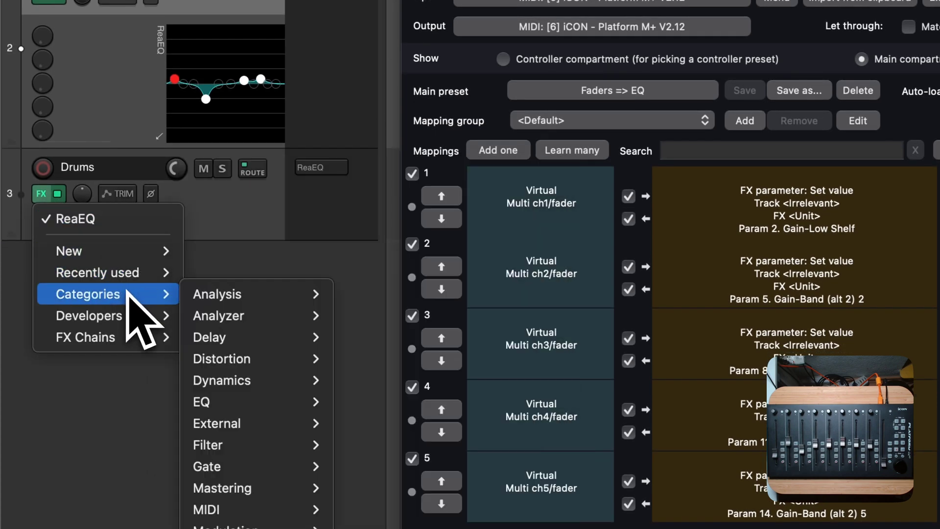
{"action": "mouse_move", "coordinate": [272, 337]}
{"action": "left_click", "coordinate": [338, 338]}
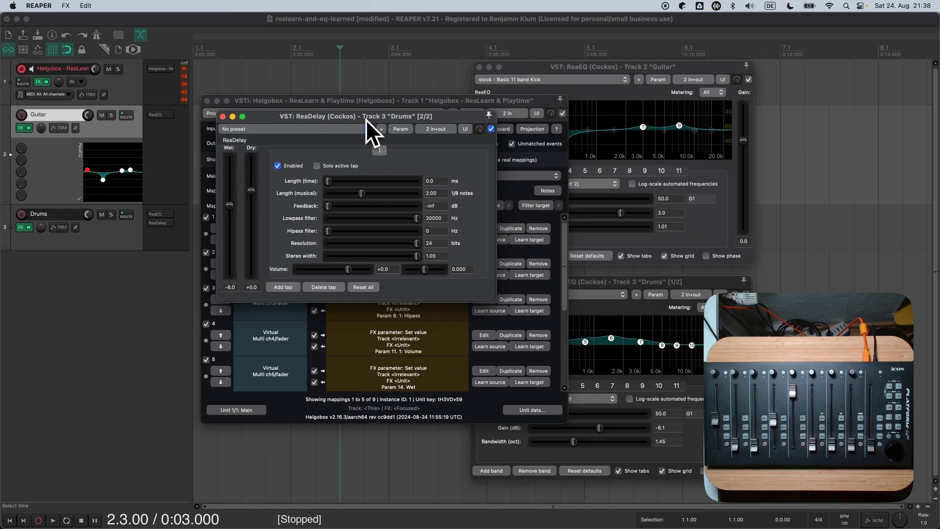
Arrange the ReaDelay and ReaLearn windows side by side and close the Guitar EQ window
{"action": "left_click_drag", "start_coordinate": [366, 119], "coordinate": [634, 198]}
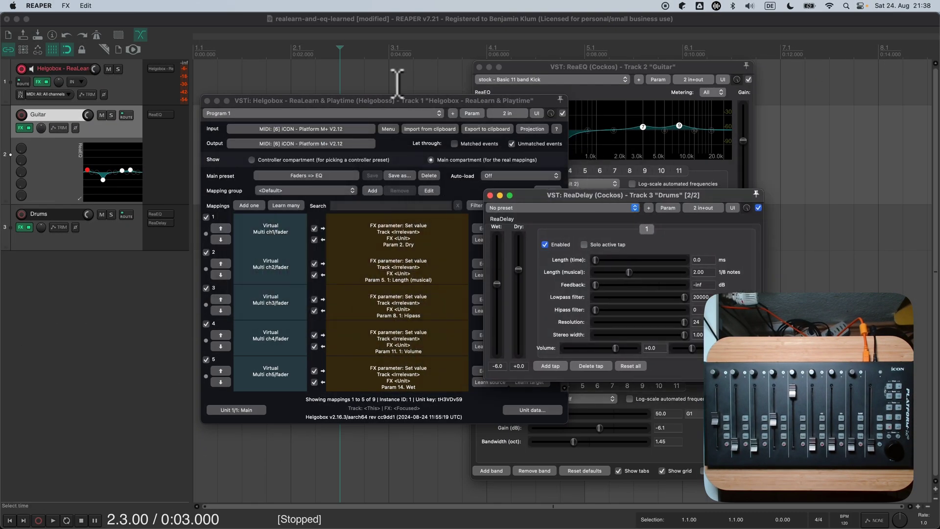
{"action": "left_click_drag", "start_coordinate": [397, 102], "coordinate": [262, 102]}
{"action": "left_click", "coordinate": [480, 67]}
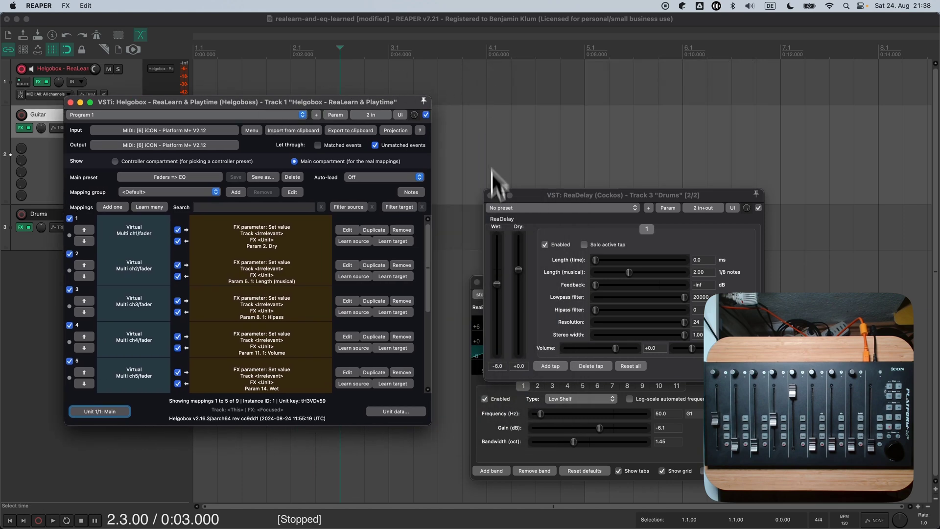
{"action": "left_click_drag", "start_coordinate": [527, 203], "coordinate": [519, 81]}
{"action": "left_click", "coordinate": [560, 294]}
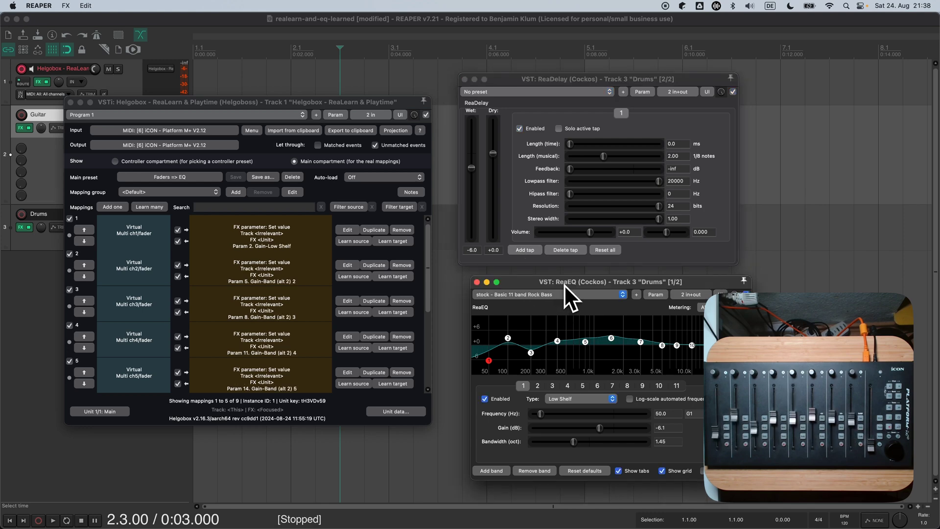
Focus the ReaDelay window so the fader mappings drive its length, high-pass and volume
{"action": "left_click", "coordinate": [548, 82]}
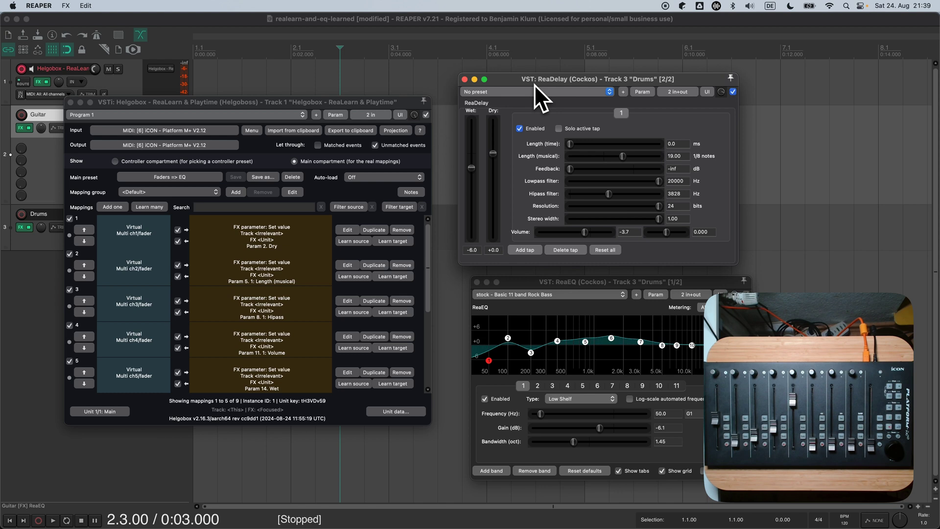
{"action": "left_click_drag", "start_coordinate": [535, 84], "coordinate": [541, 79]}
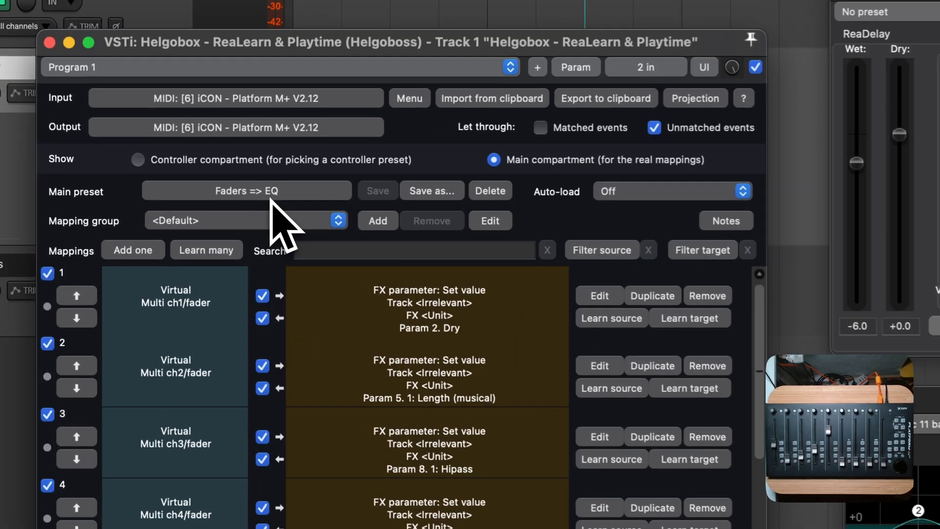
{"action": "left_click", "coordinate": [179, 178]}
{"action": "mouse_move", "coordinate": [305, 235]}
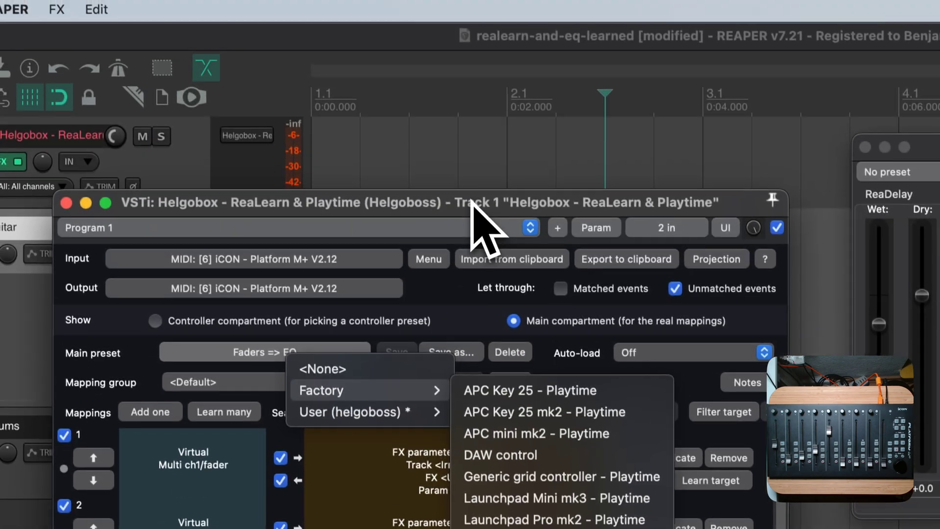
{"action": "left_click", "coordinate": [455, 41]}
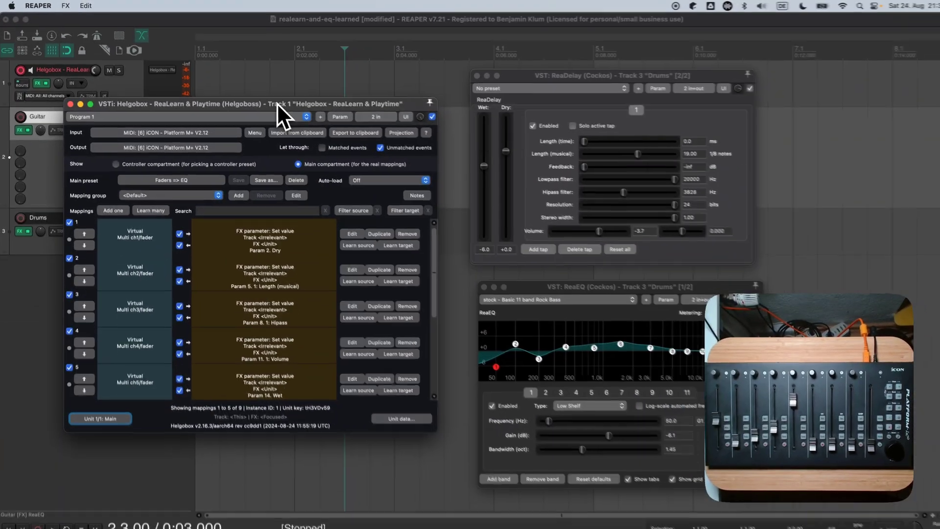